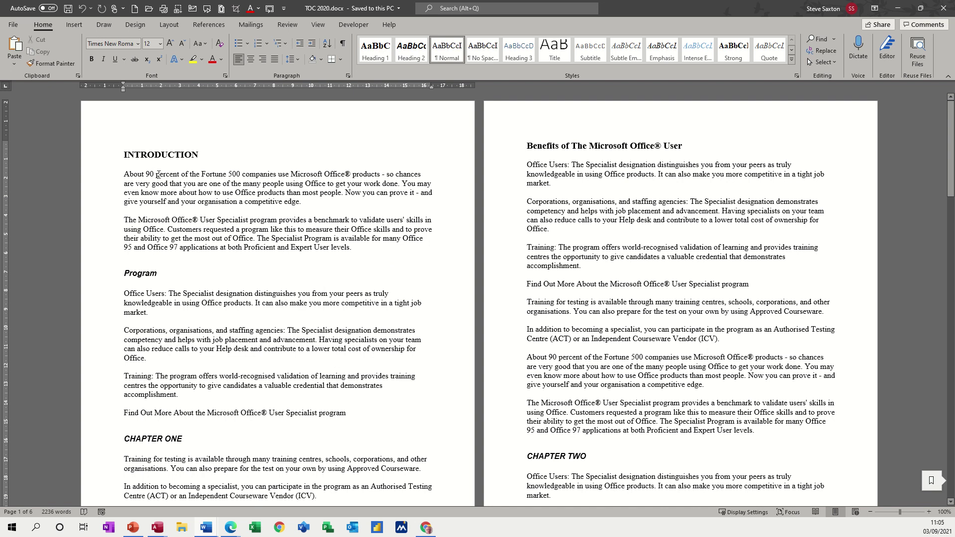
Step: Practise selecting text in the first paragraph by dragging phrases and double-clicking the word 'people'
left_click_drag(149, 175, 301, 193)
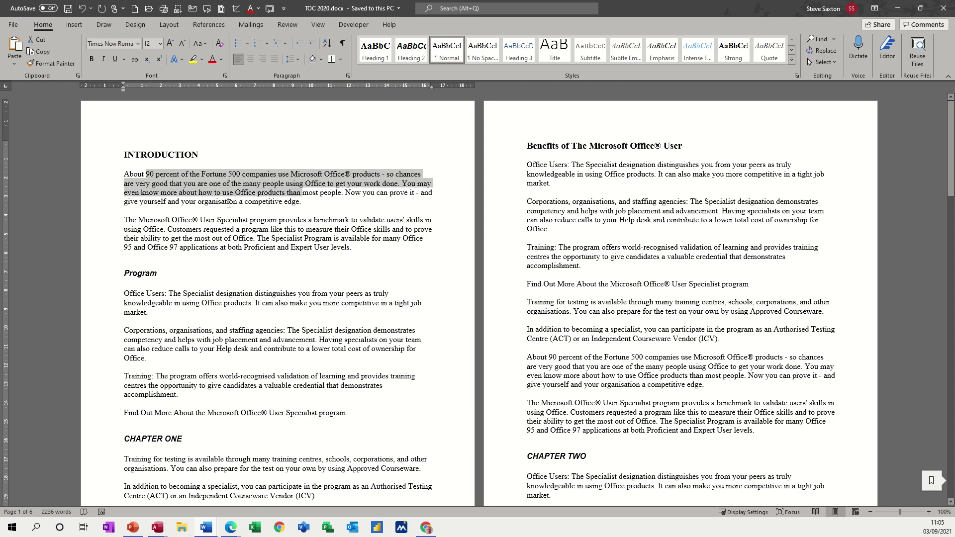
left_click_drag(215, 186, 300, 185)
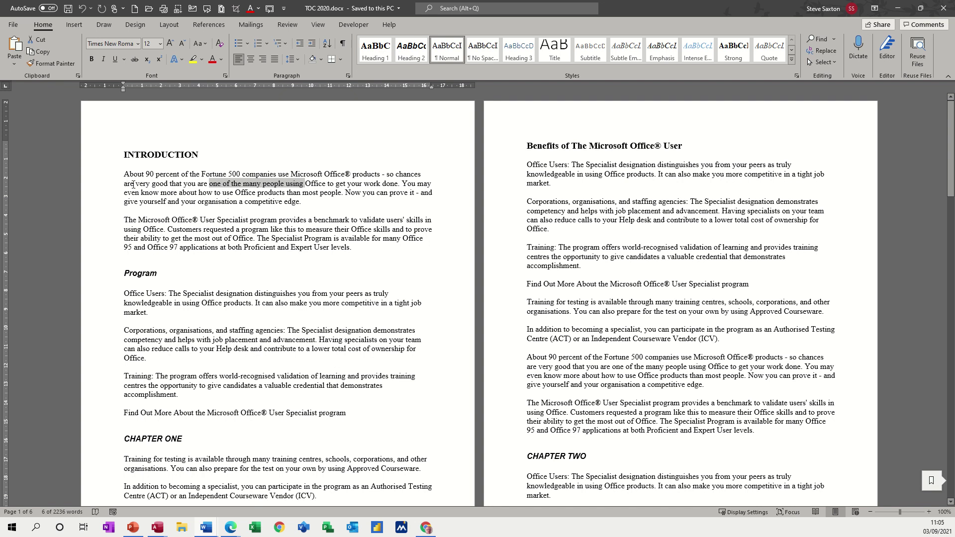
left_click_drag(134, 184, 432, 185)
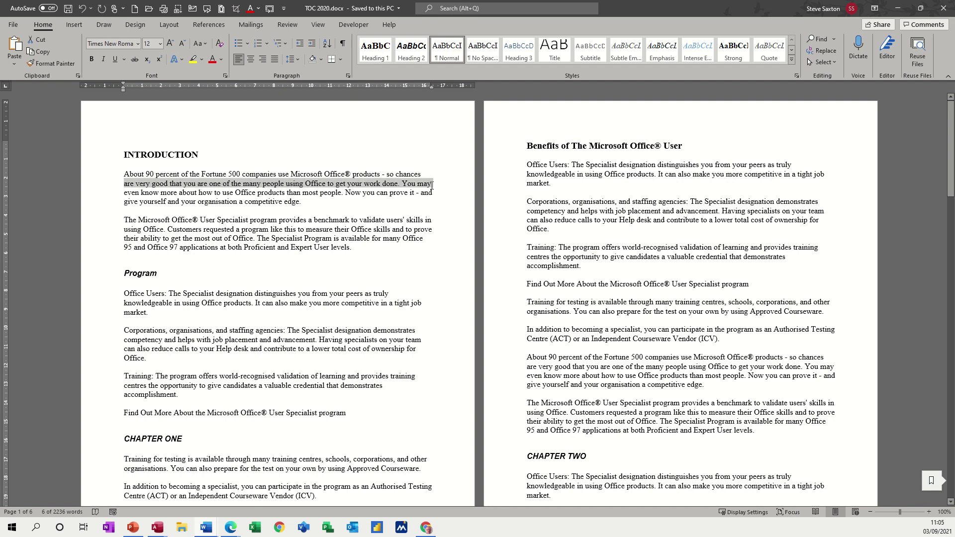
left_click(301, 192)
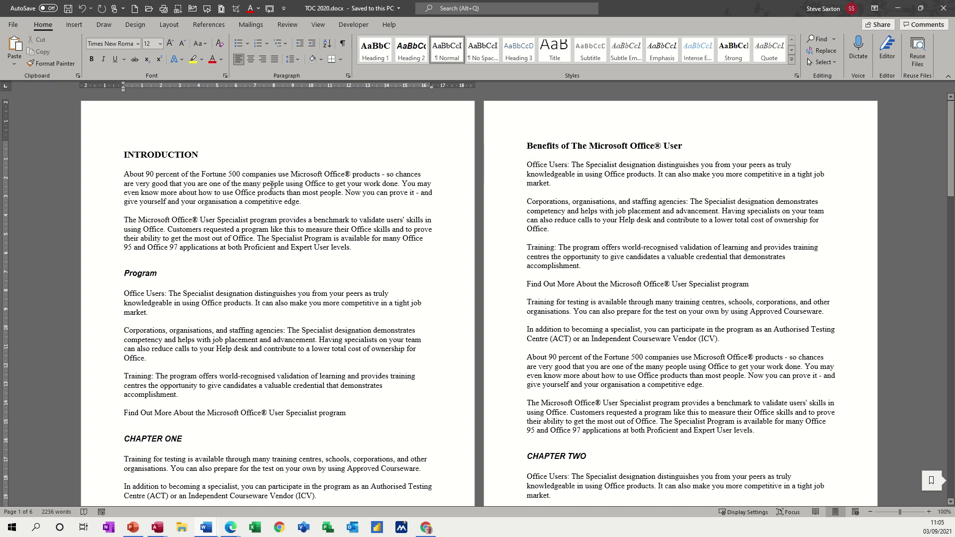
double_click(272, 184)
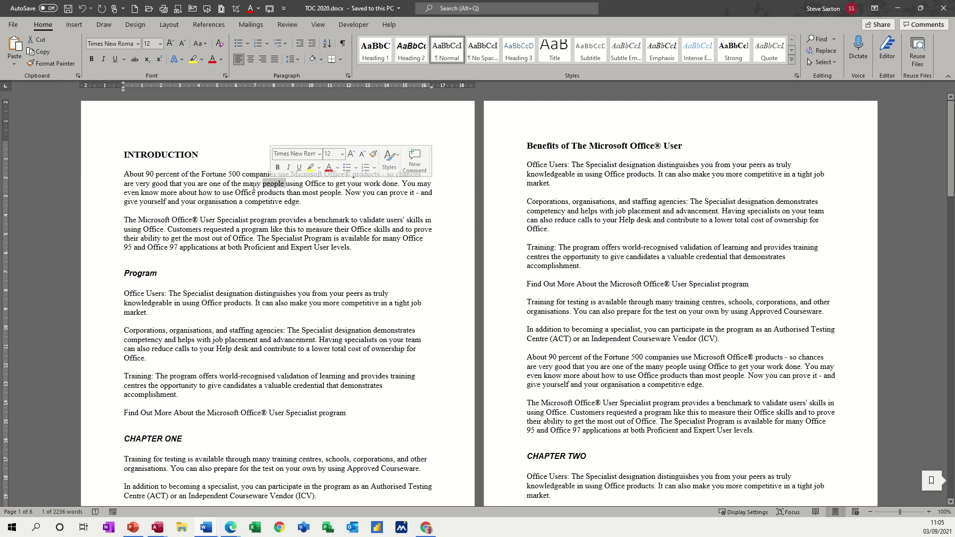
left_click(249, 193)
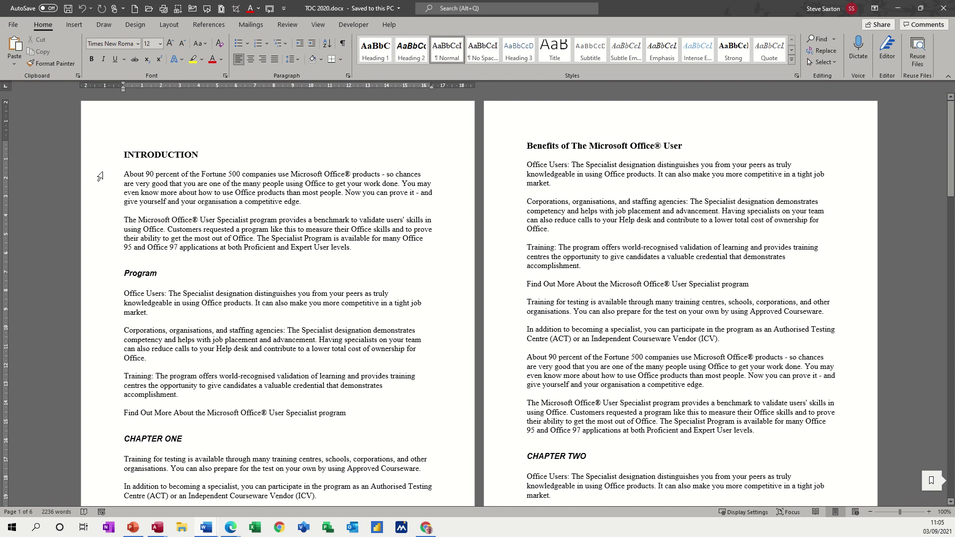
Step: Drag the phrase 'are very good … many people using' to the paragraph end, then undo
left_click(100, 177)
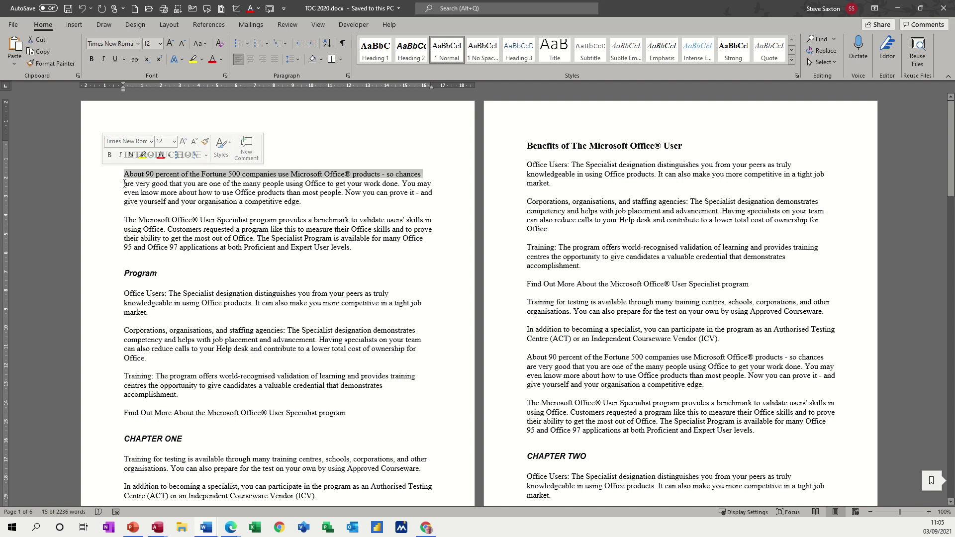
left_click_drag(124, 183, 286, 184)
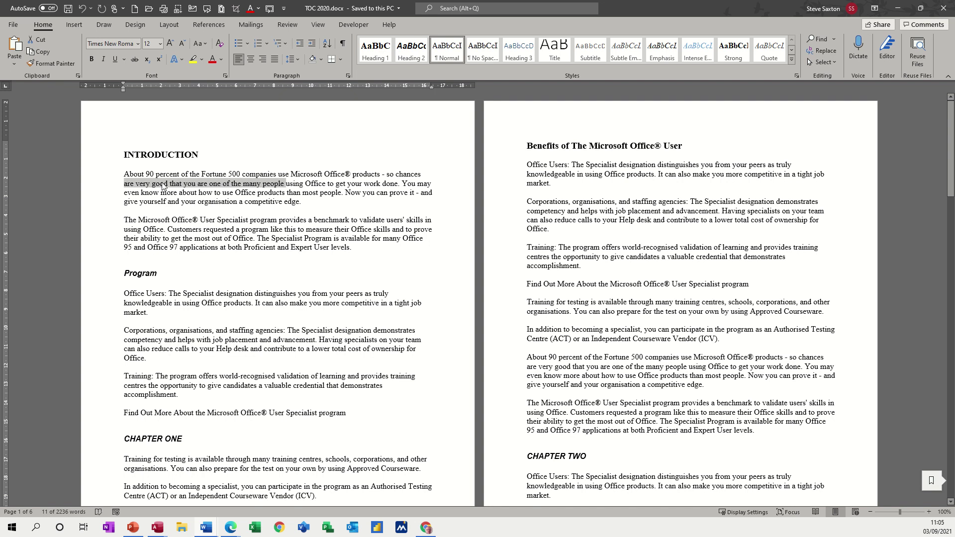
left_click(127, 187)
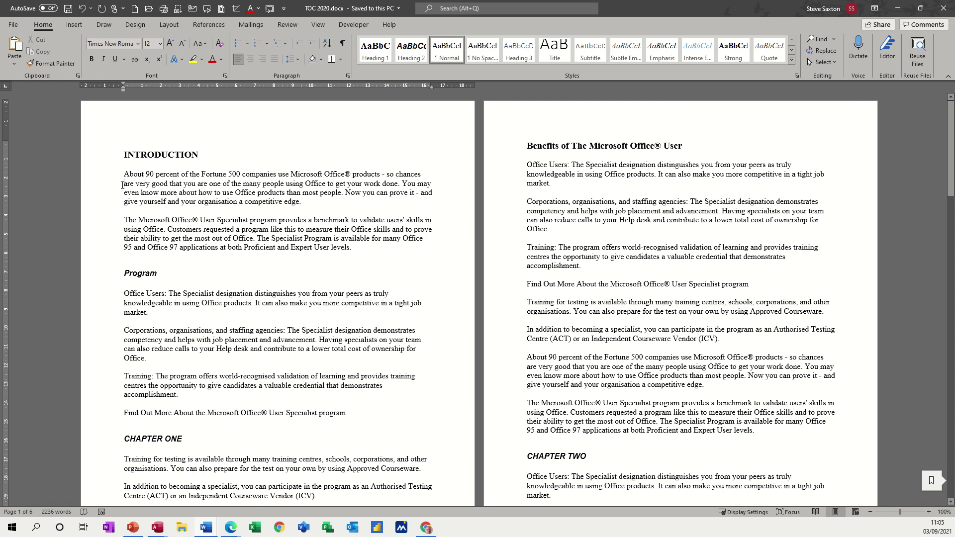
left_click_drag(125, 183, 281, 186)
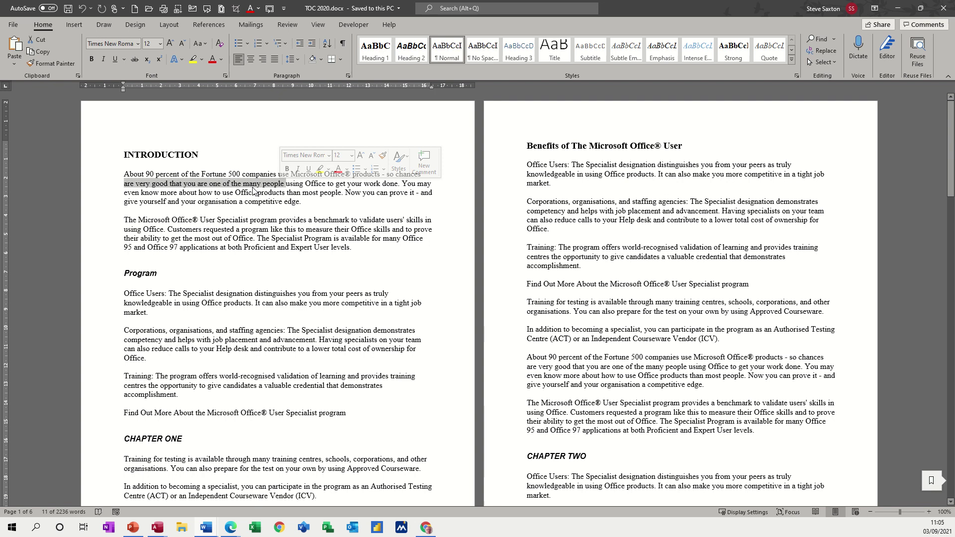
left_click(125, 183)
left_click_drag(125, 184, 302, 188)
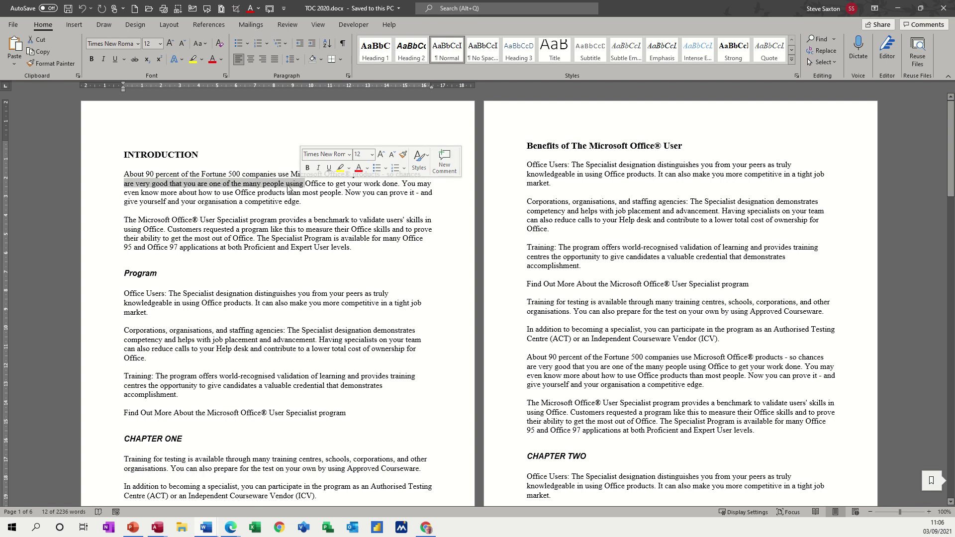
left_click_drag(288, 187, 320, 202)
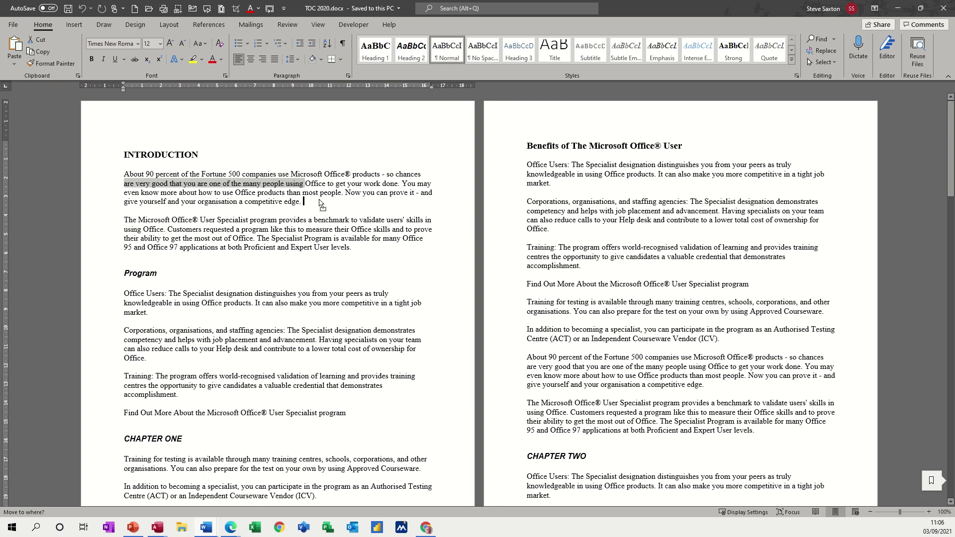
left_click_drag(320, 202, 320, 203)
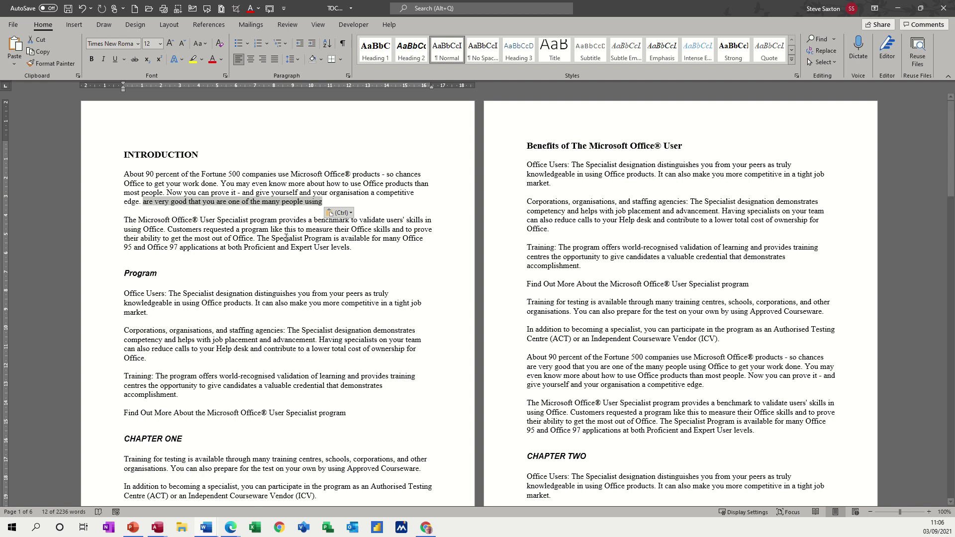
key("ctrl+z")
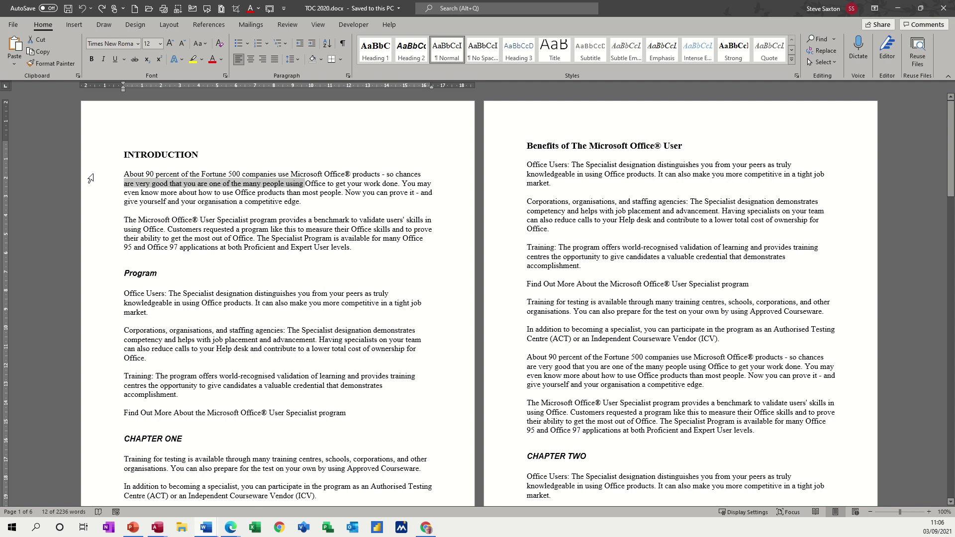
Step: Select first-paragraph lines from the left margin, then the whole paragraph and the word 'you'
left_click(91, 177)
left_click(90, 186)
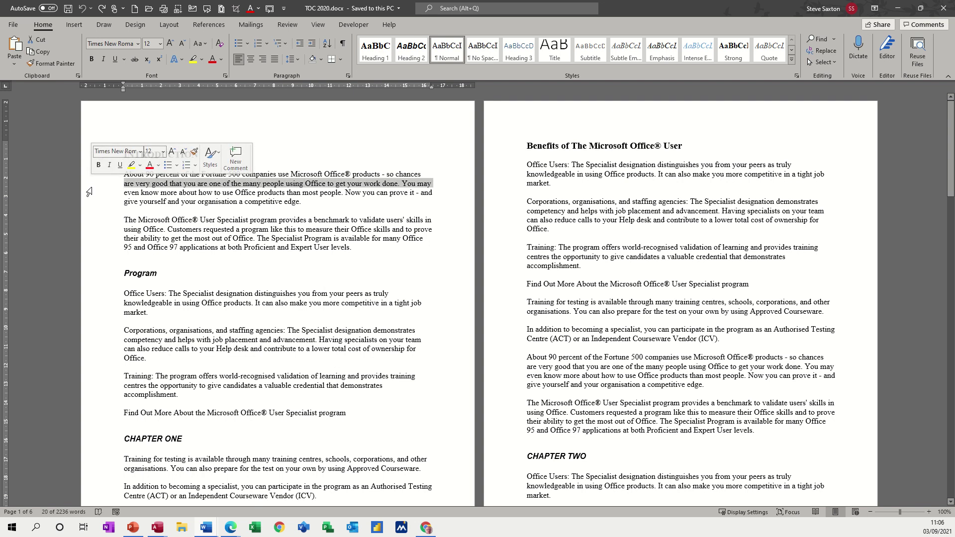
left_click(90, 196)
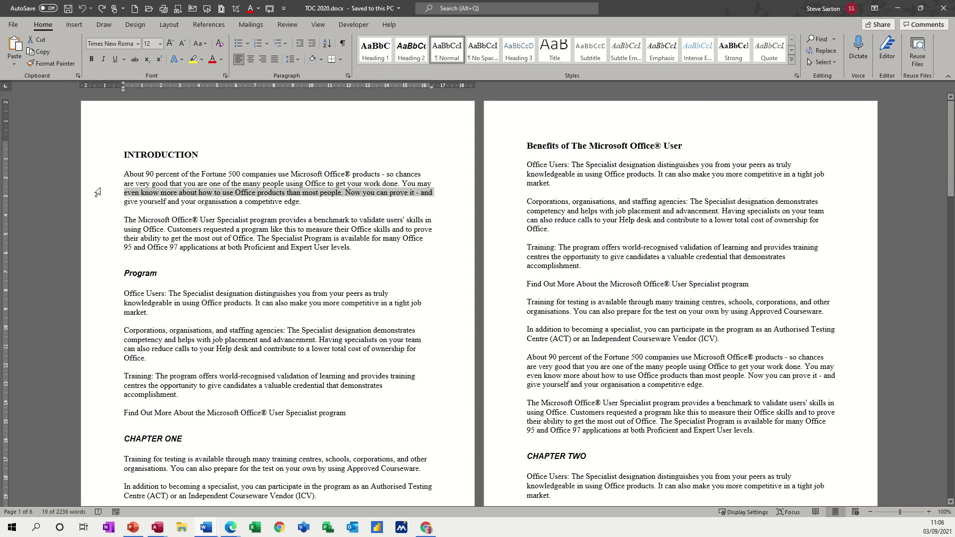
double_click(94, 191)
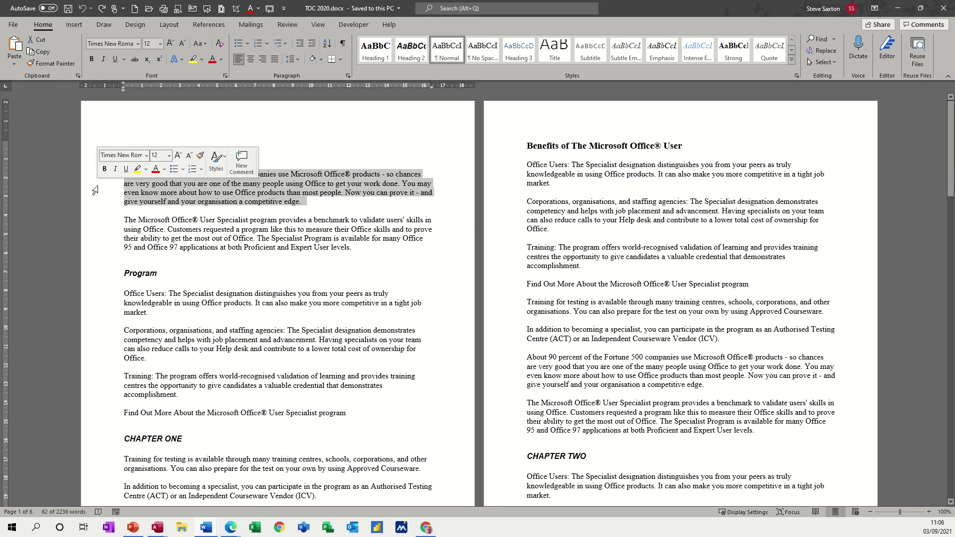
left_click(151, 196)
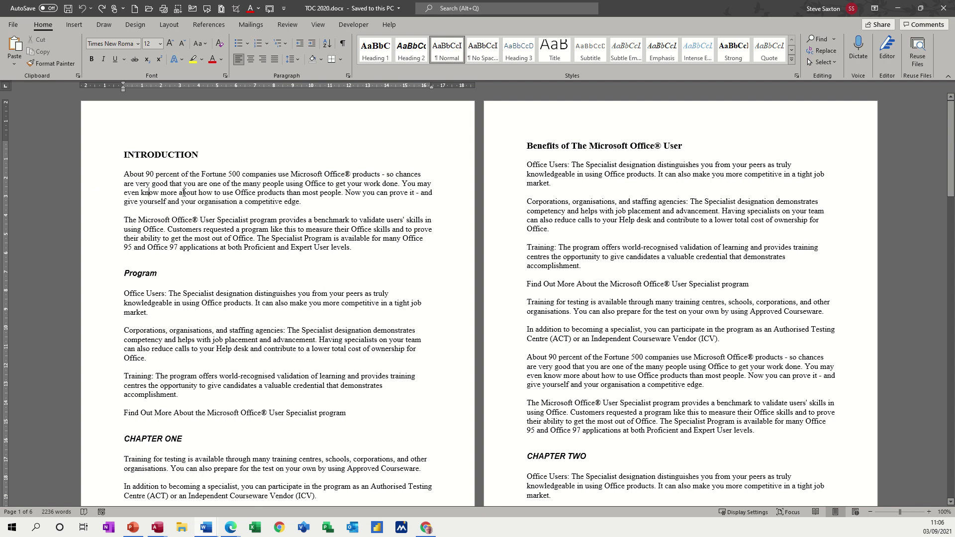
double_click(189, 184)
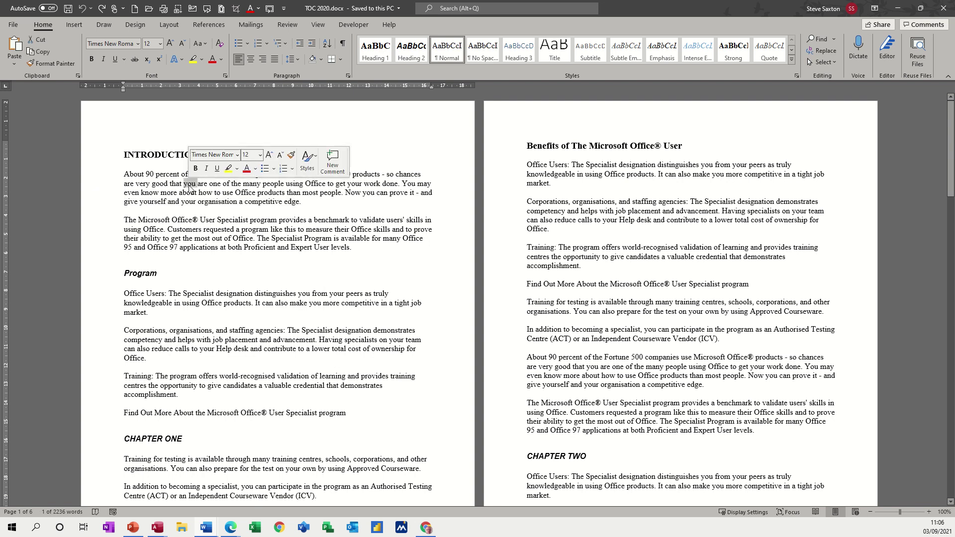
triple_click(190, 185)
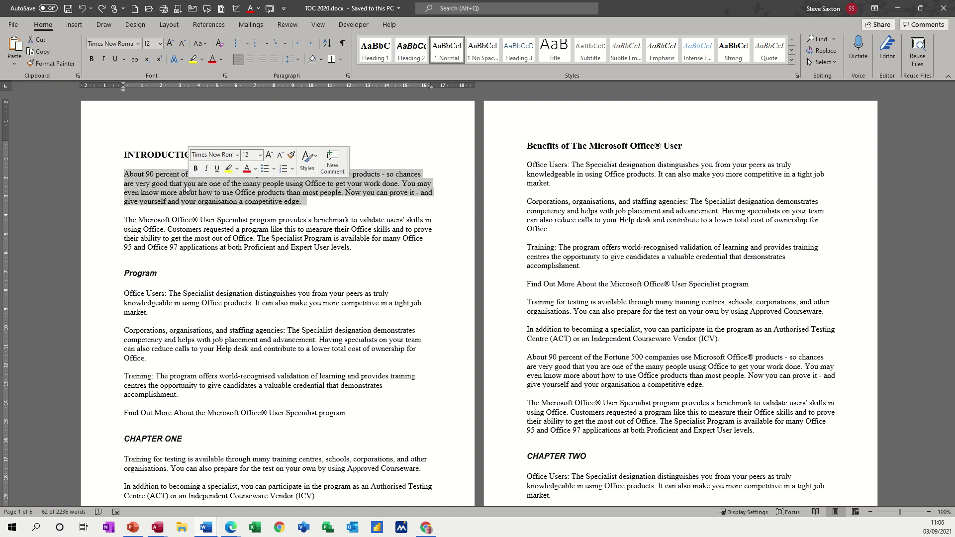
Step: Use margin clicks to toggle between selecting single lines, the first paragraph, and the entire document
left_click(94, 186)
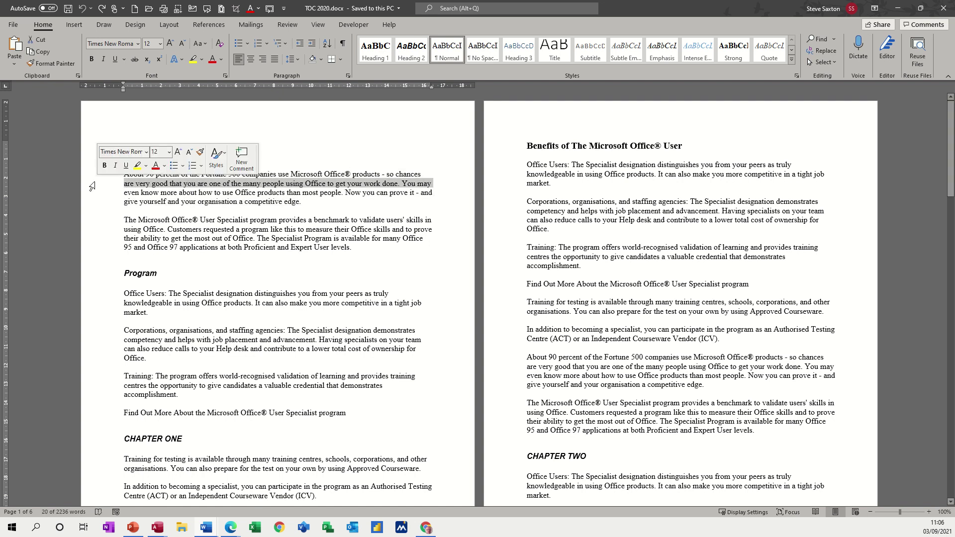
left_click(98, 194)
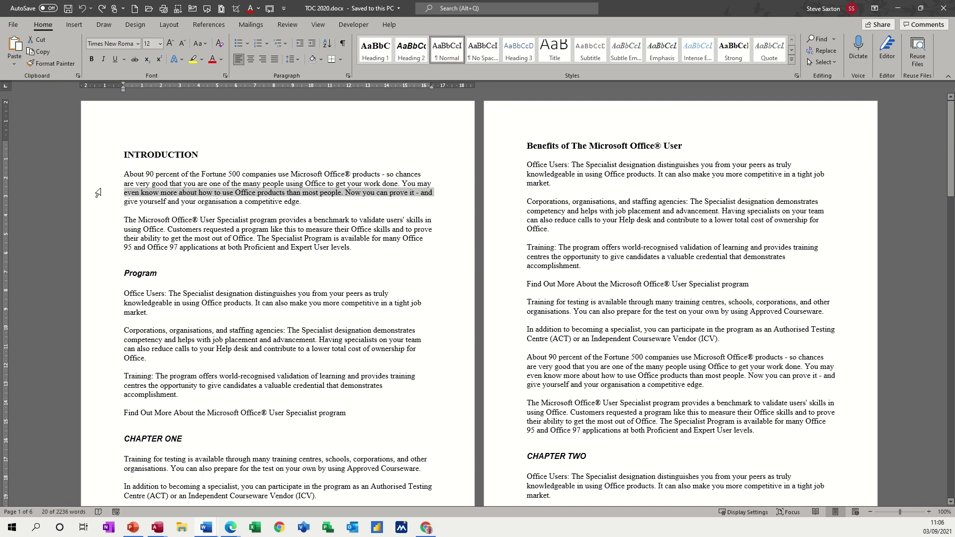
triple_click(98, 193)
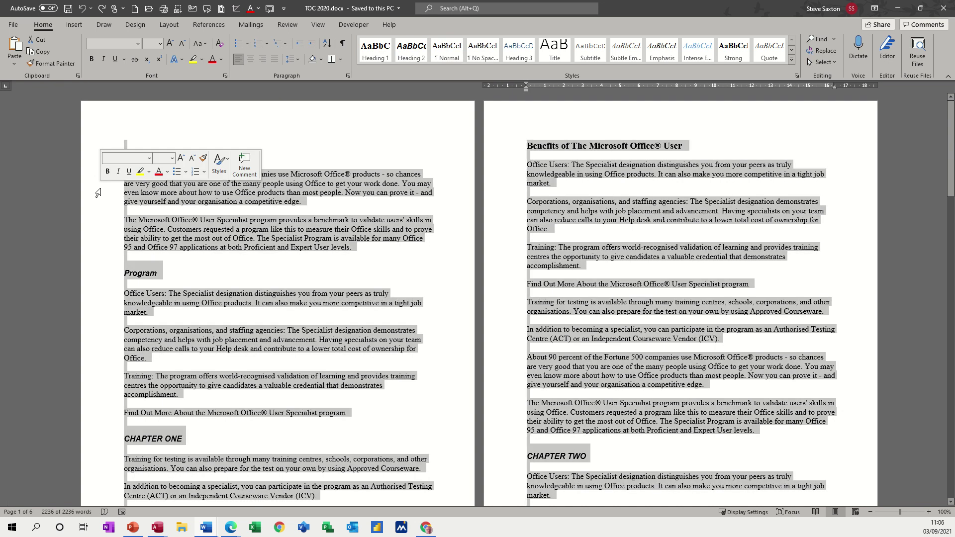
double_click(98, 193)
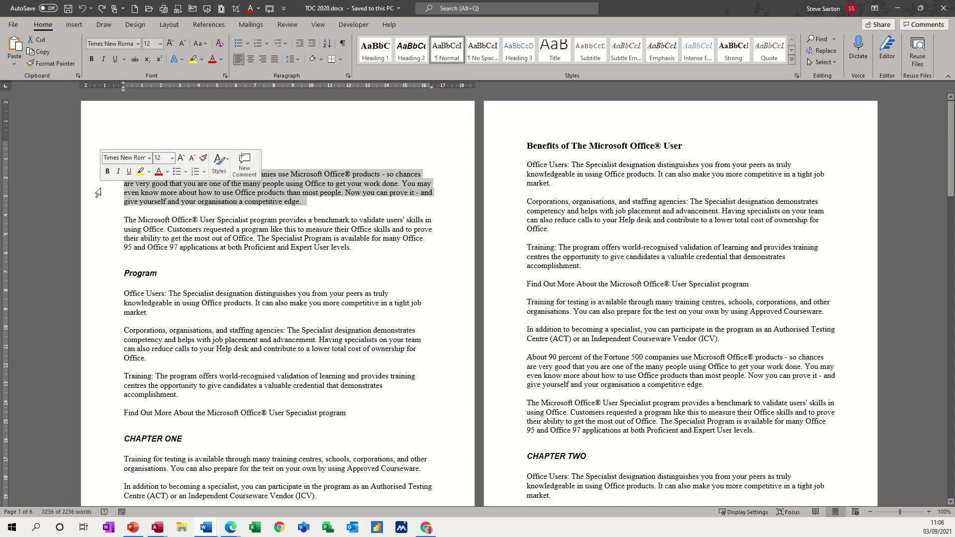
triple_click(98, 193)
double_click(98, 193)
triple_click(98, 193)
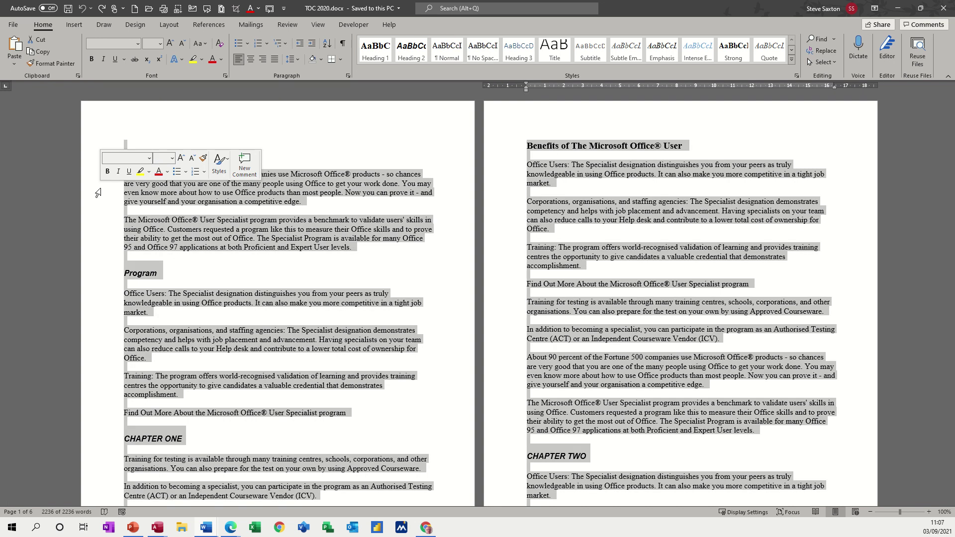
left_click(98, 193)
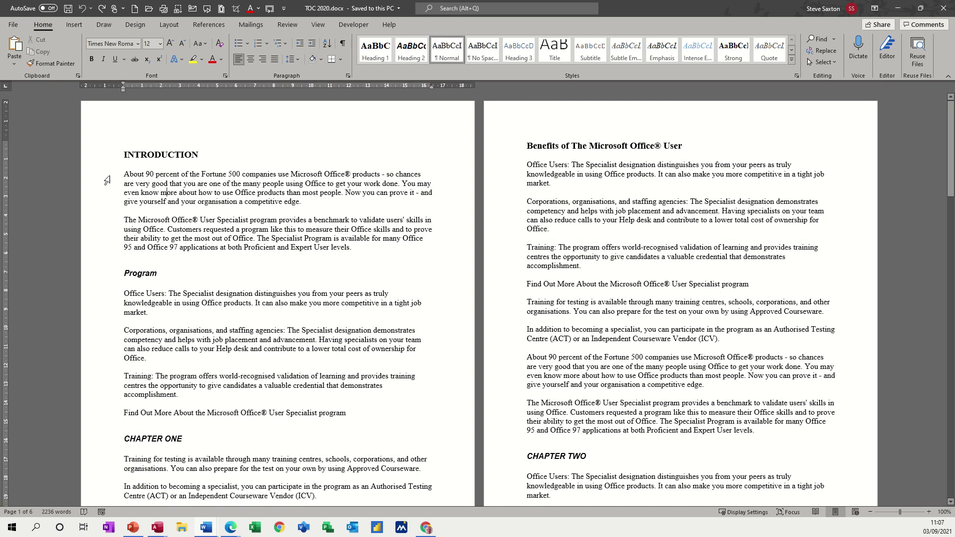
Step: Select text with a margin drag and Shift+Down, Shift+Right and Shift+End keyboard extensions
left_click_drag(103, 178, 102, 333)
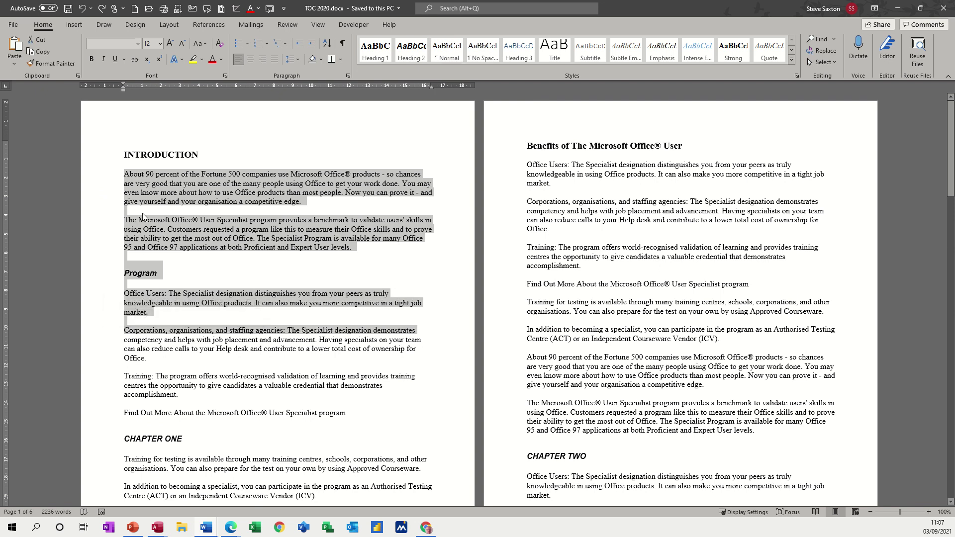
key("Left")
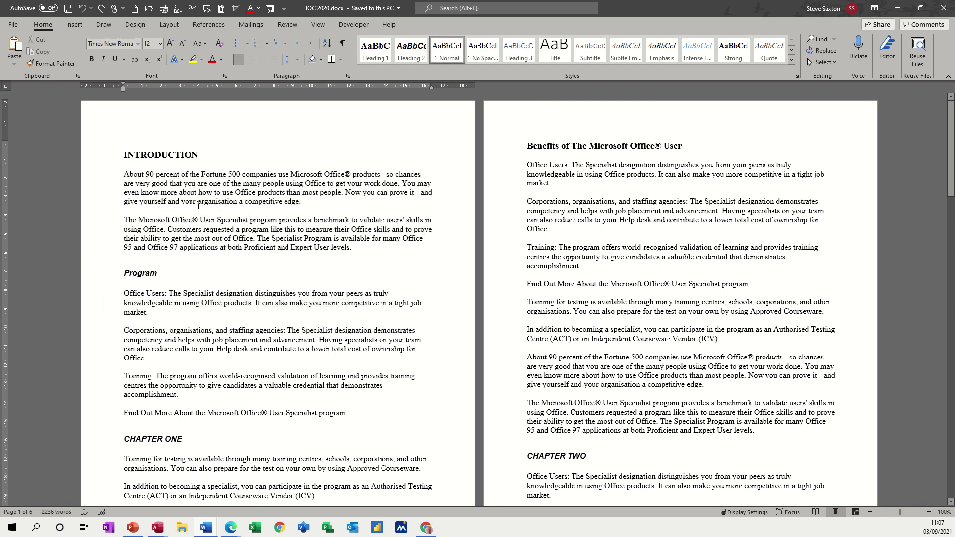
key("shift+Down")
key("shift+Down")
key("shift+Down")
key("shift+Down")
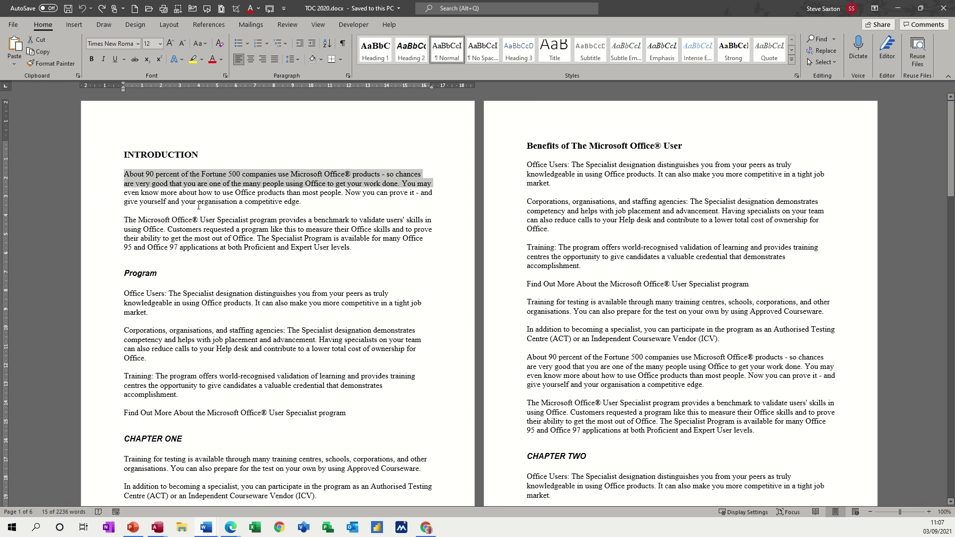
key("shift+Down")
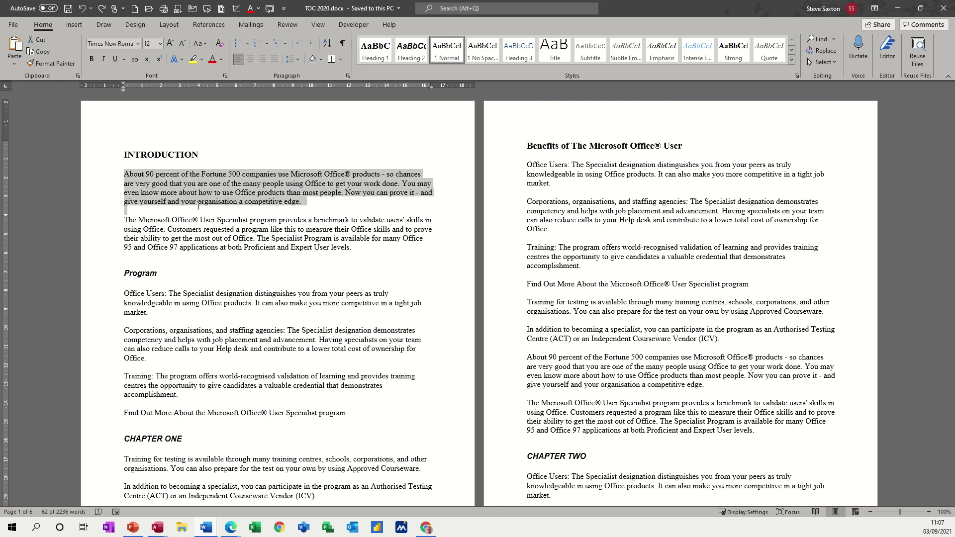
key("shift+Down")
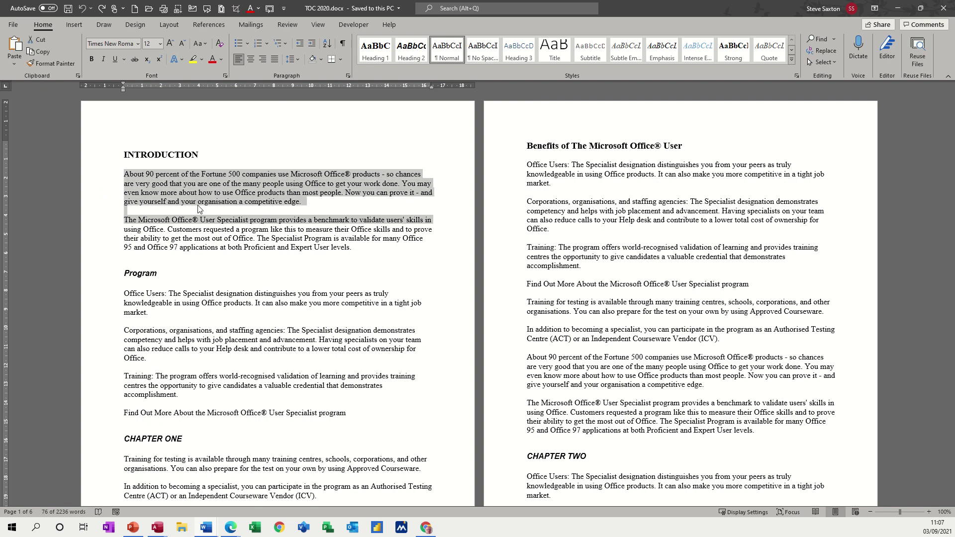
left_click(240, 247)
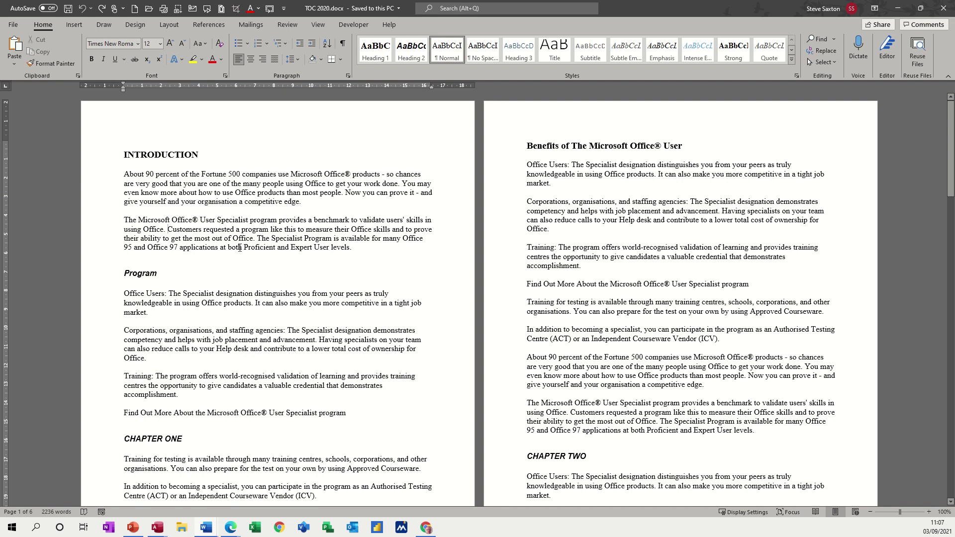
key("shift+Right")
key("shift+Right")
key("shift+Right")
key("shift+Right")
key("shift+Right")
key("shift+Right")
key("shift+Right")
key("shift+Right")
key("shift+Right")
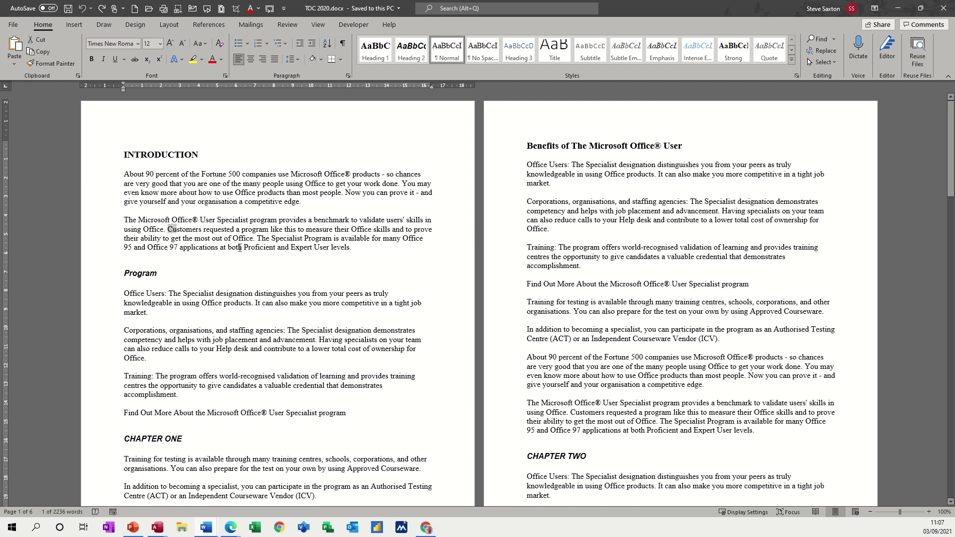
key("shift+Right")
key("shift+Right")
key("shift+Right")
key("shift+Right")
key("shift+Right")
key("shift+Right")
key("shift+Right")
key("shift+Right")
key("shift+Right")
key("shift+Right")
key("shift+Right")
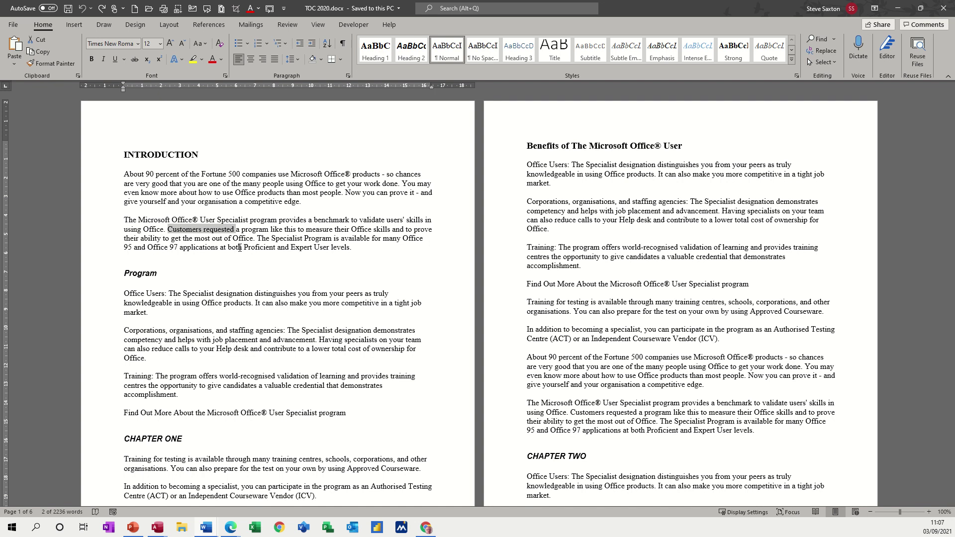
key("shift+End")
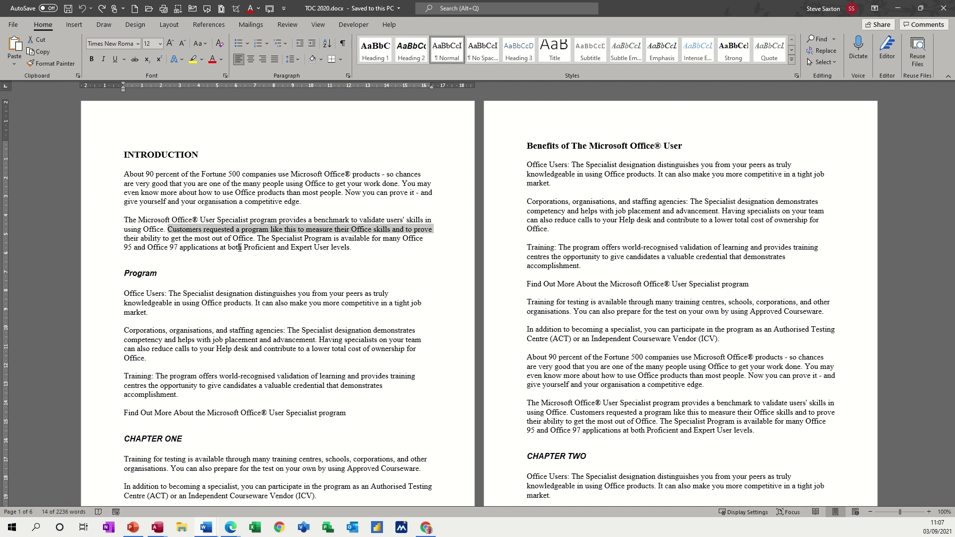
left_click(226, 232)
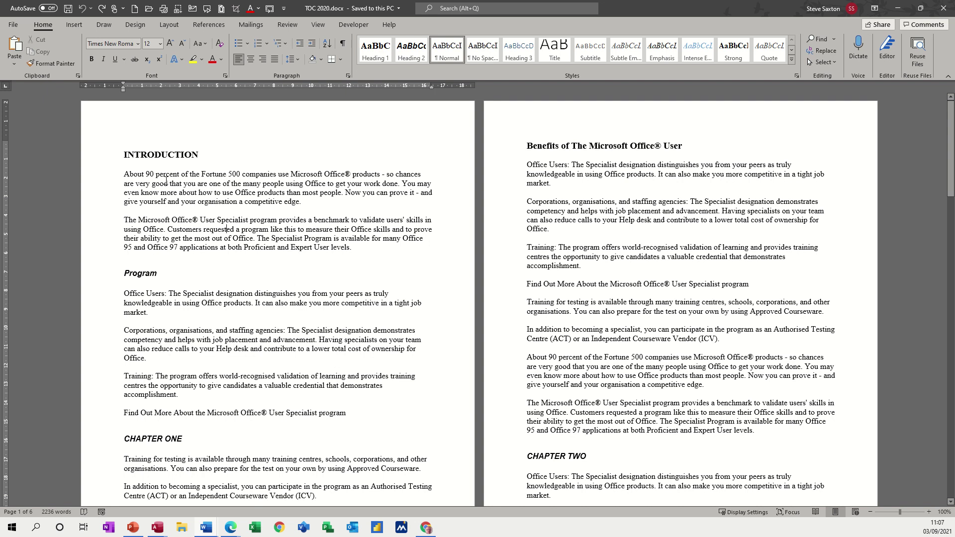
Step: Switch the 'About 90 percent' paragraph to UPPERCASE, lowercase, then Sentence case, and correct 'Microsoft'
double_click(106, 184)
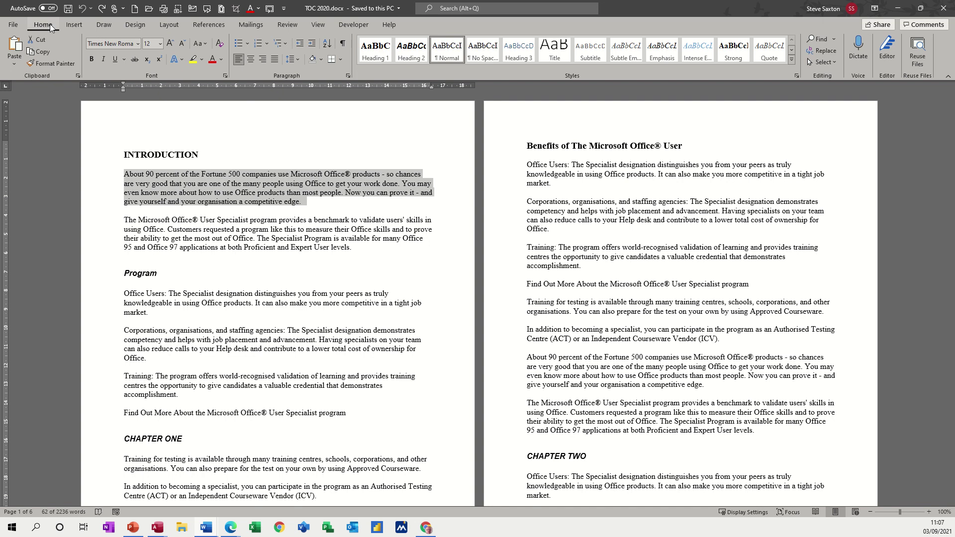
left_click(204, 45)
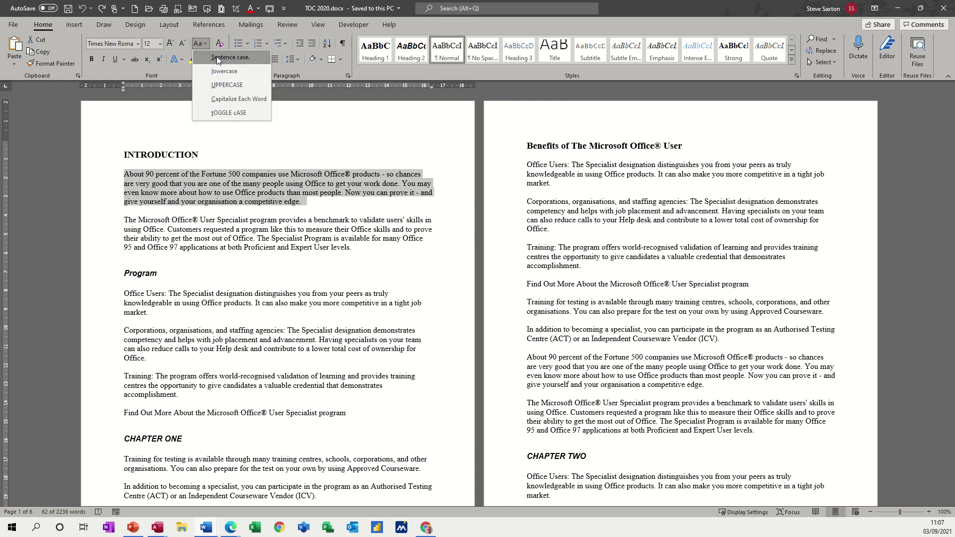
left_click(216, 84)
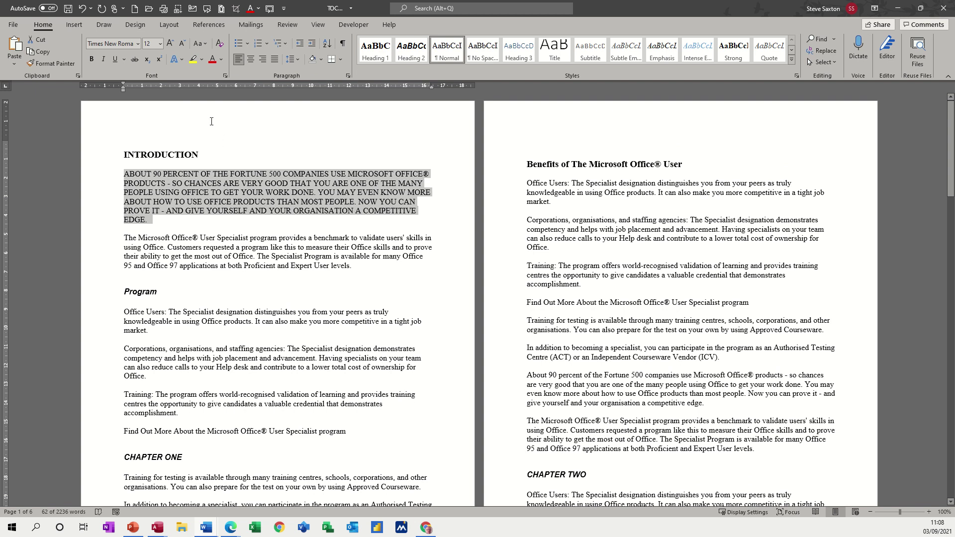
left_click(208, 45)
left_click(209, 73)
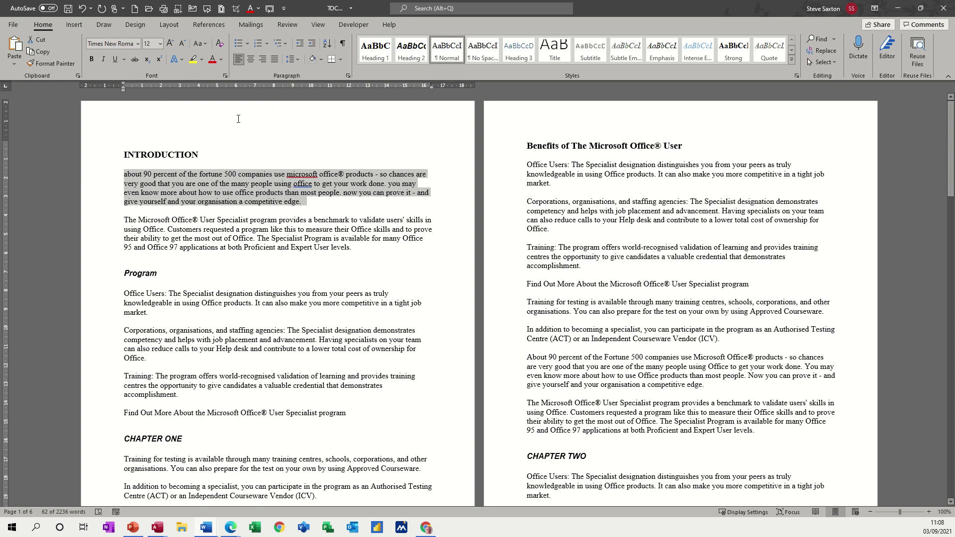
left_click(207, 44)
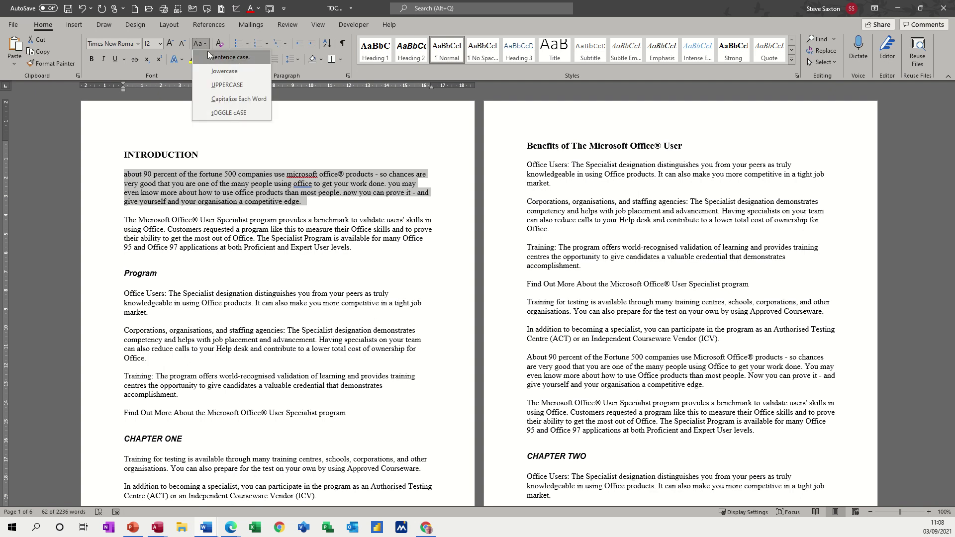
left_click(209, 56)
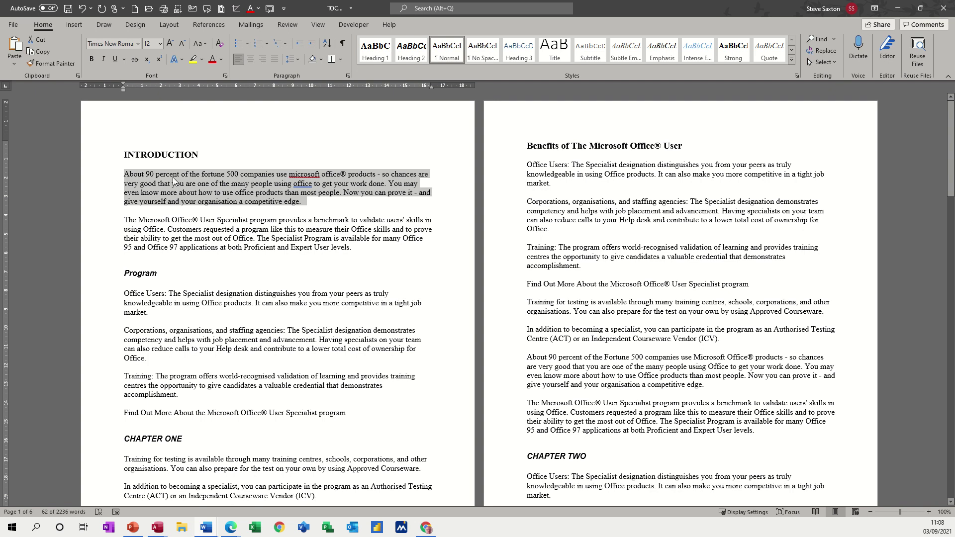
left_click(295, 178)
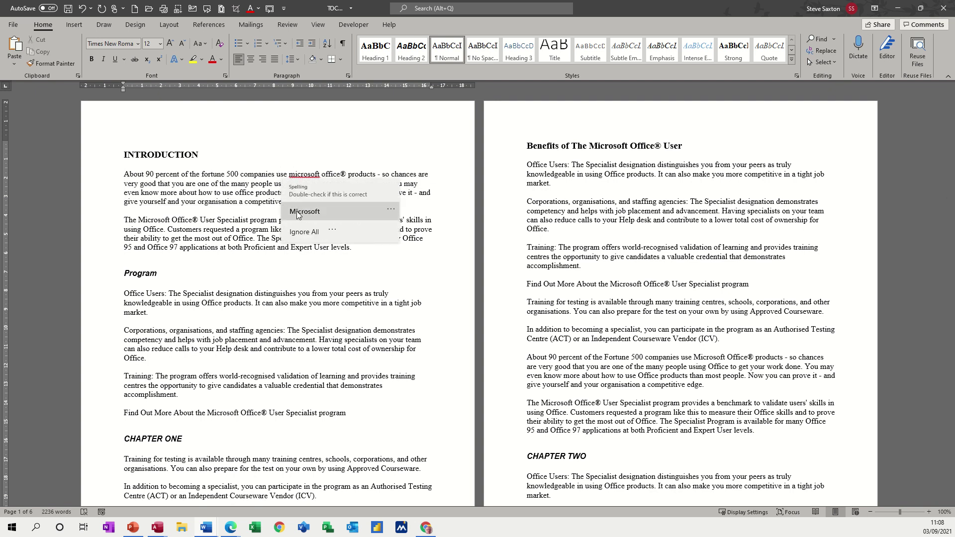
left_click(299, 211)
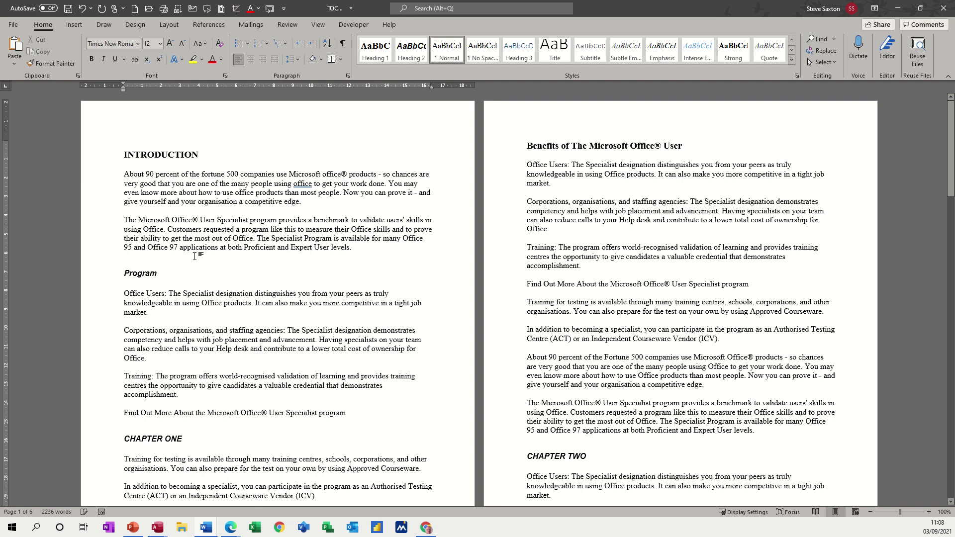
Step: Type a name line below the paragraph and turn 'Proficient' lowercase, then Capitalize Each Word
type("steve")
double_click(258, 247)
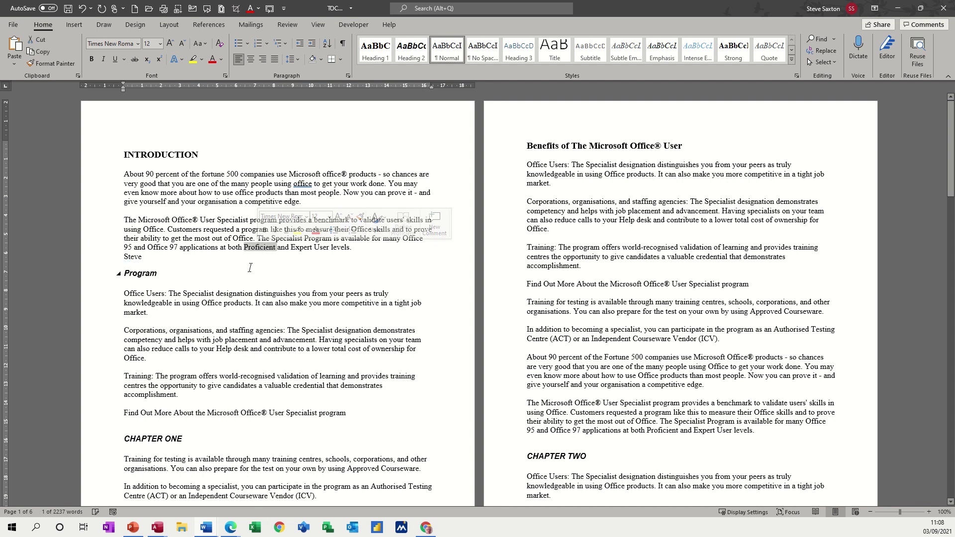
left_click(206, 44)
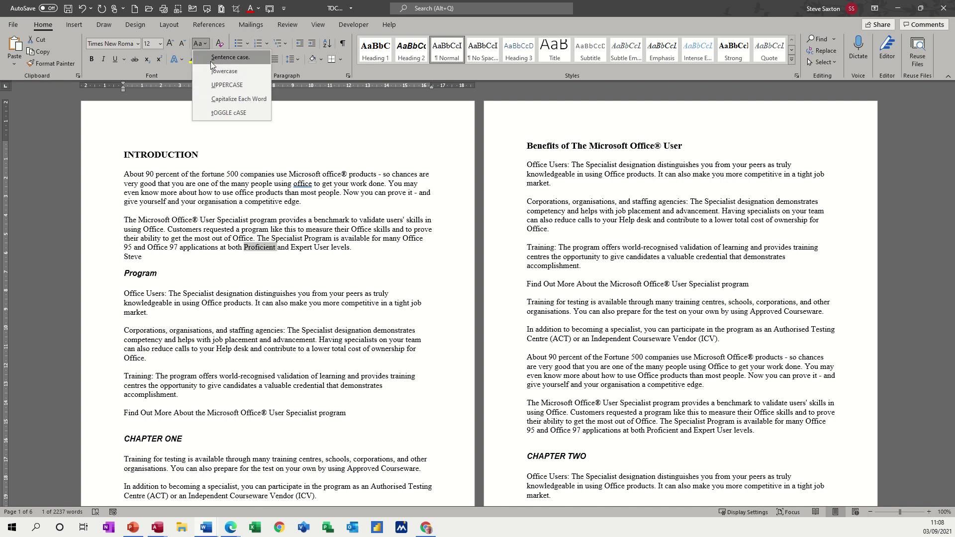
left_click(210, 58)
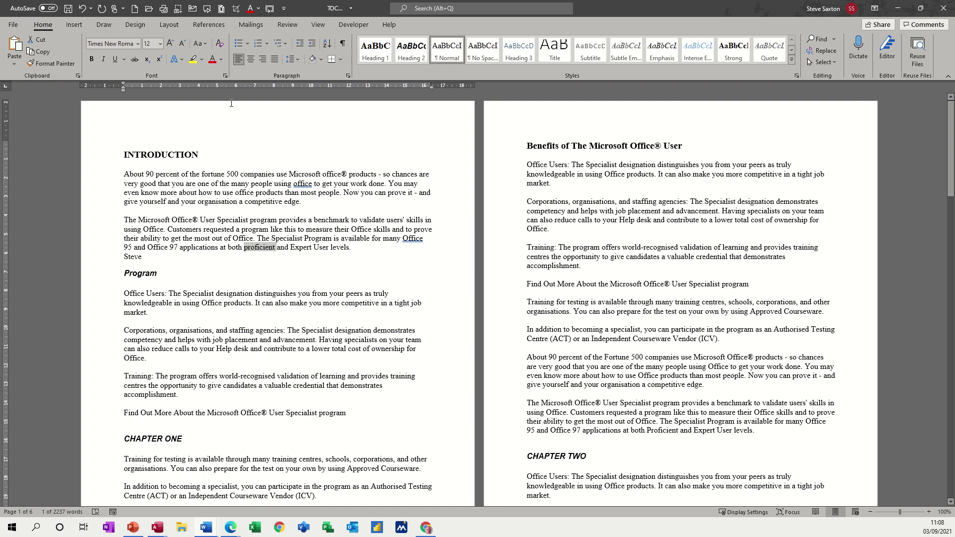
left_click(207, 45)
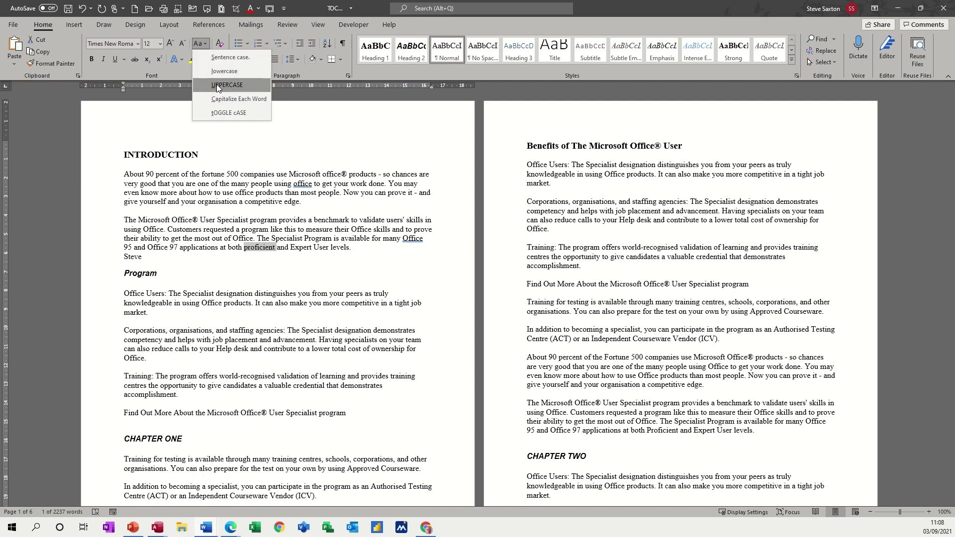
left_click(221, 98)
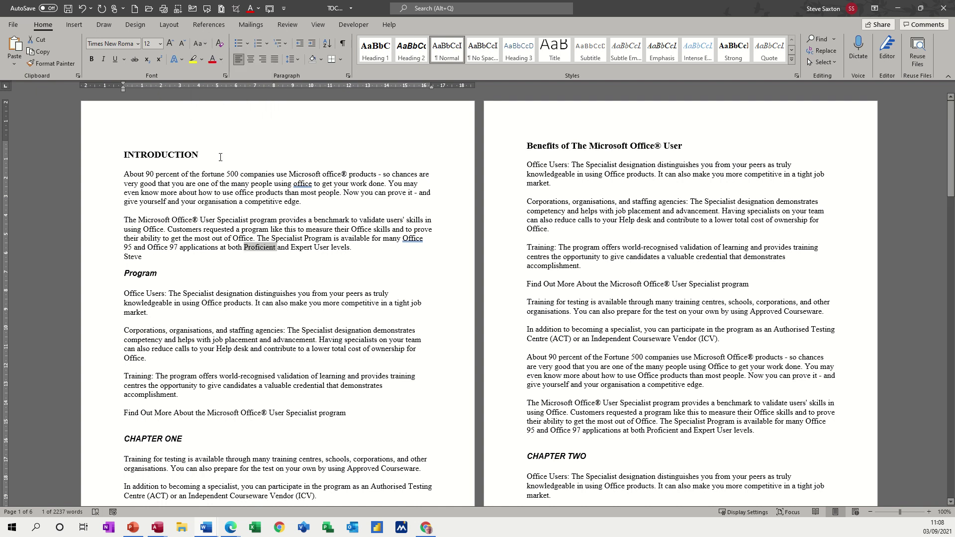
left_click(248, 250)
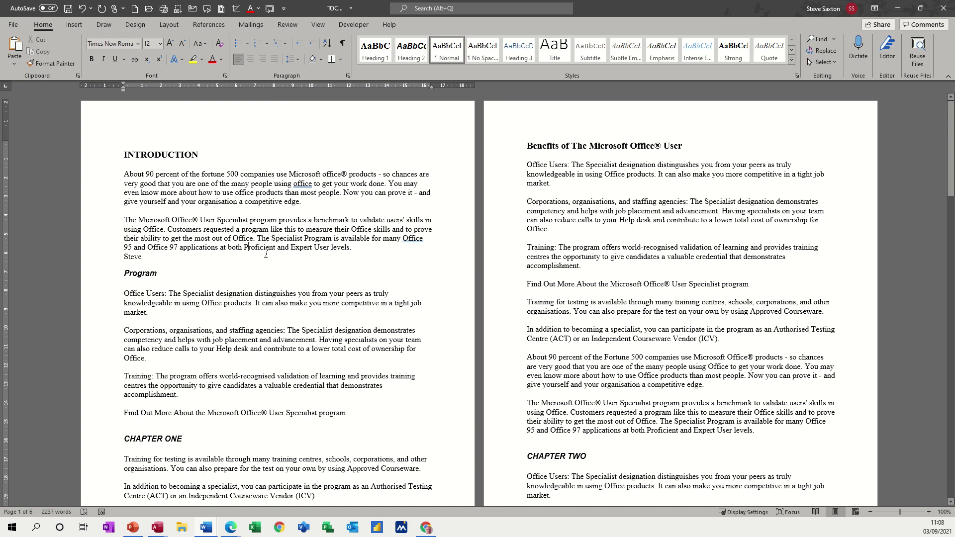
double_click(256, 249)
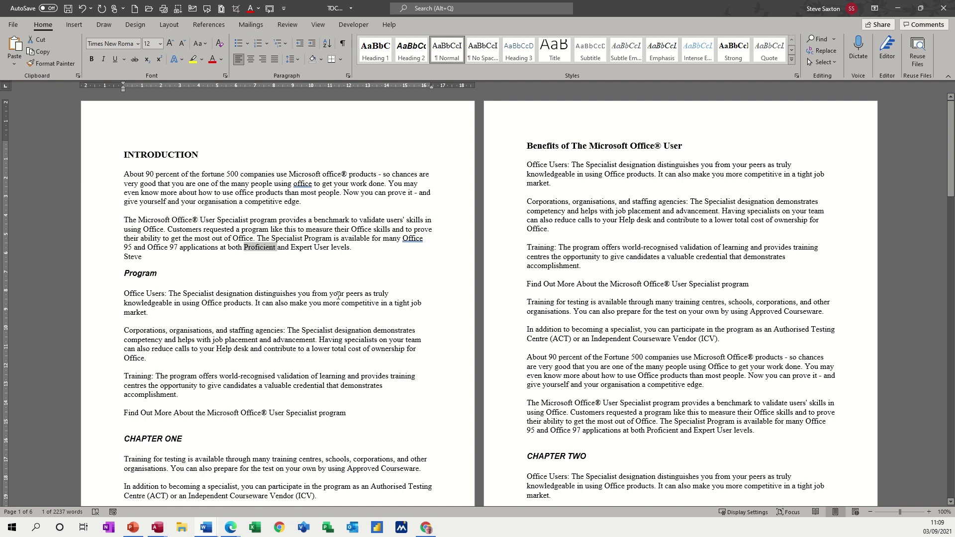
key("shift+F3")
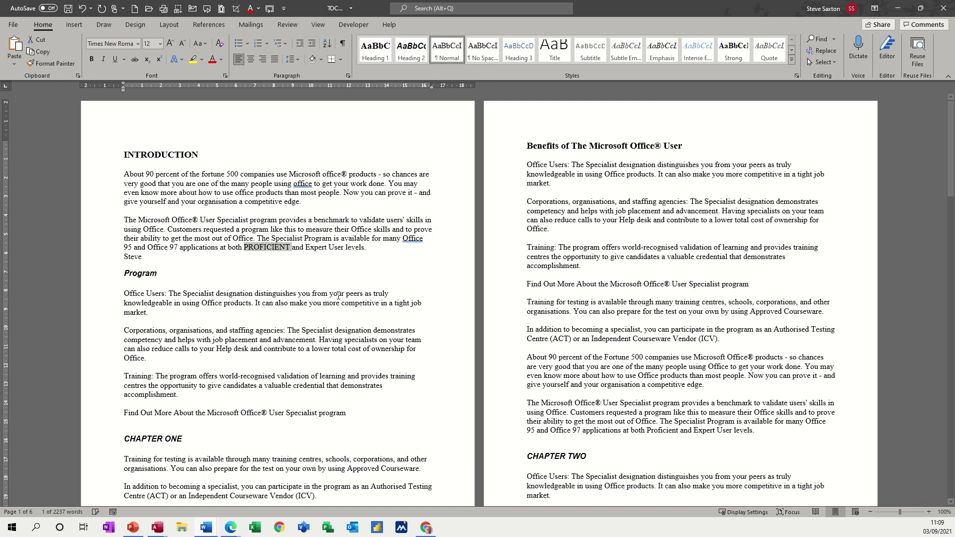
key("shift+F3")
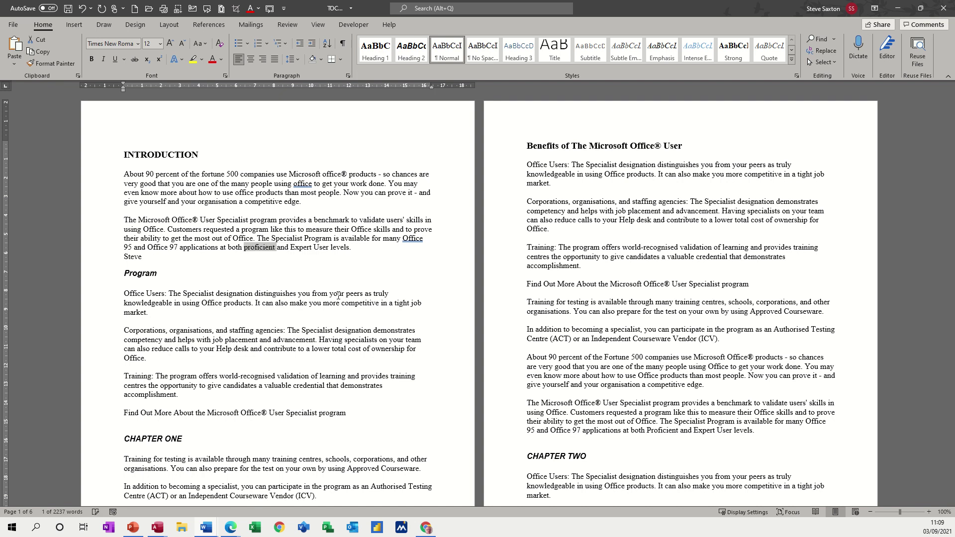
key("shift+F3")
key("shift+F3")
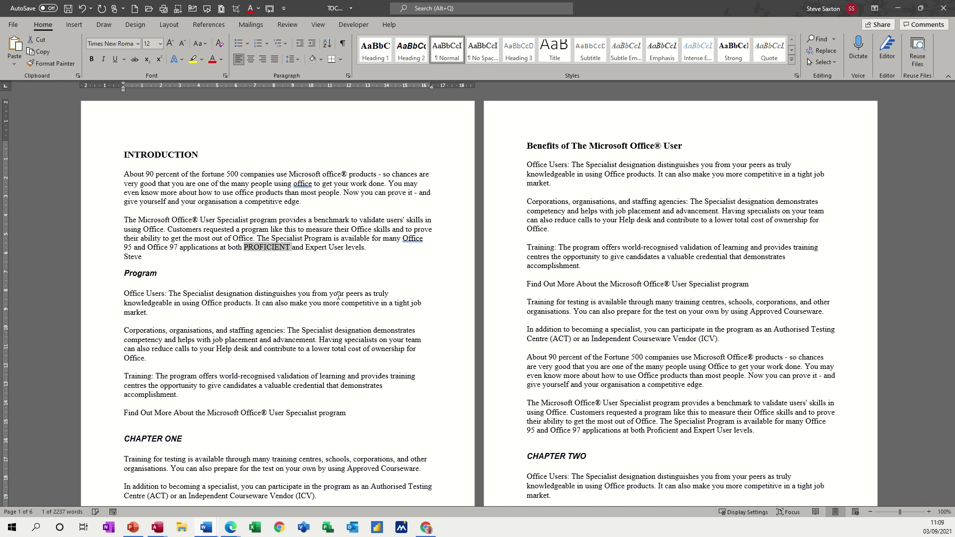
key("shift+F3")
key("shift+F3")
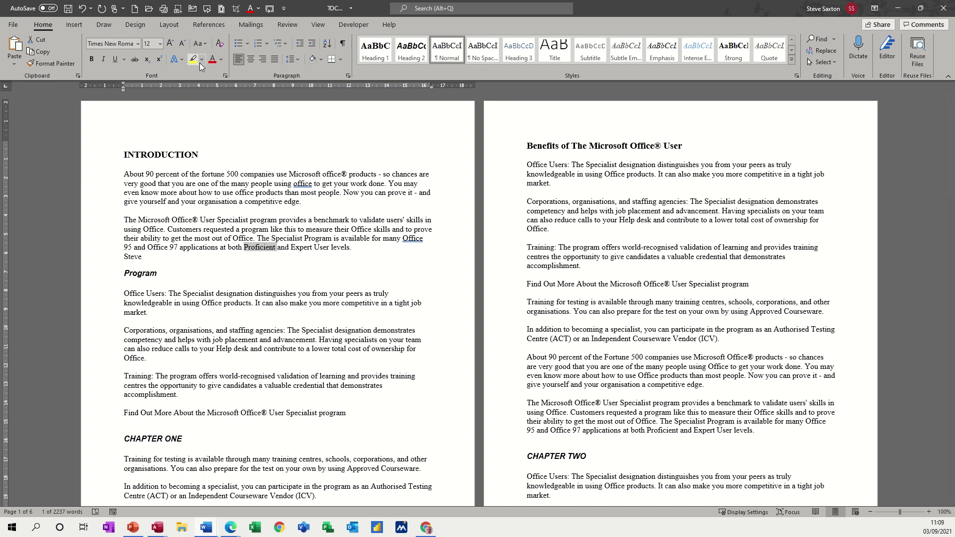
left_click(201, 43)
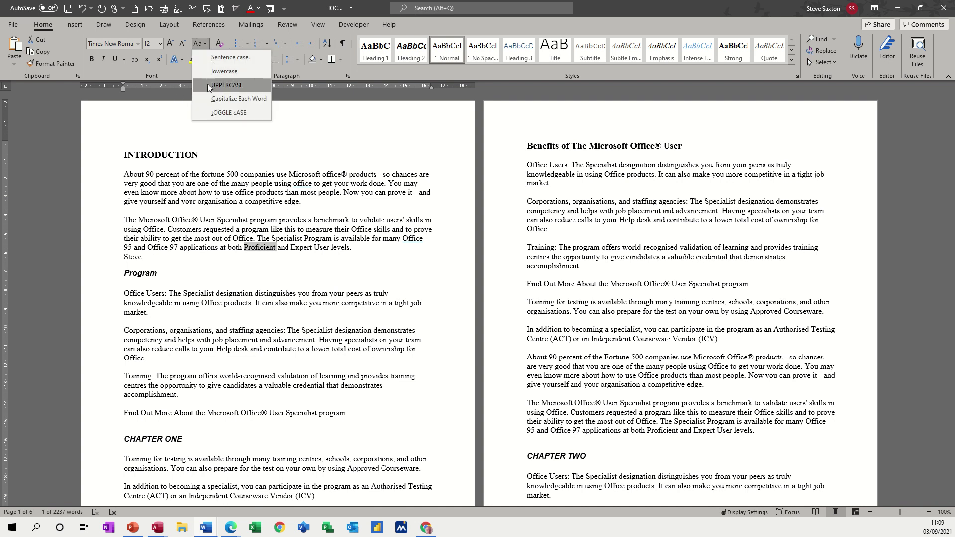
left_click(252, 259)
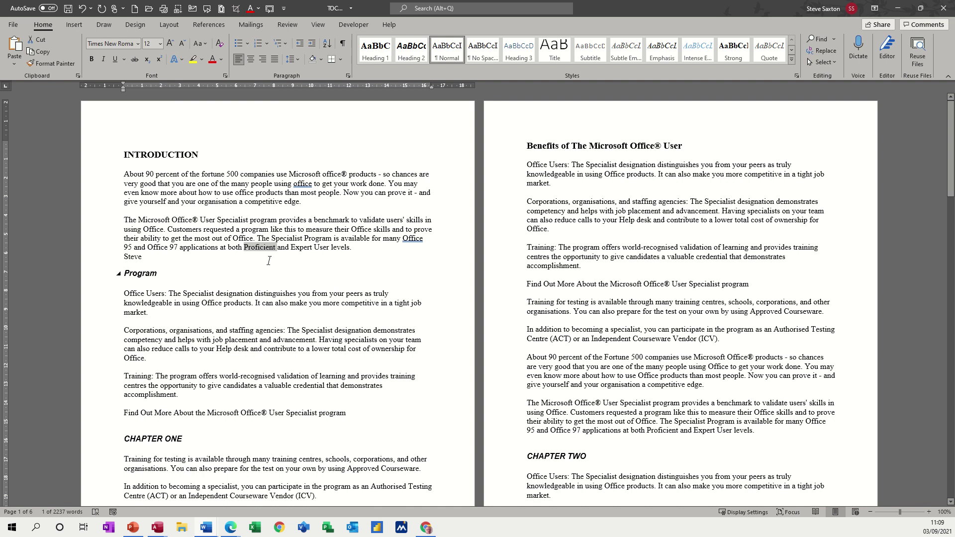
left_click(203, 43)
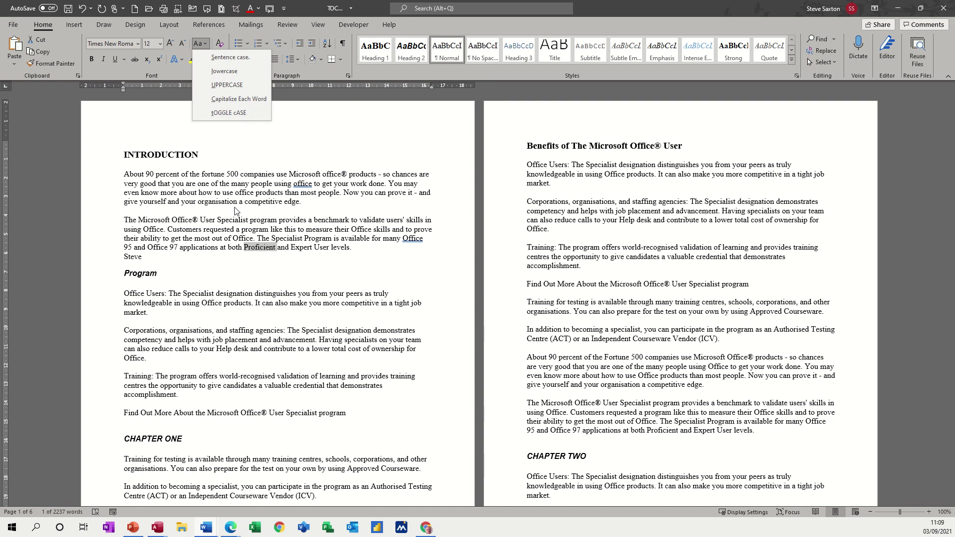
left_click(183, 257)
Step: Insert a new line reading 'How are you' directly below the name line
left_click(176, 257)
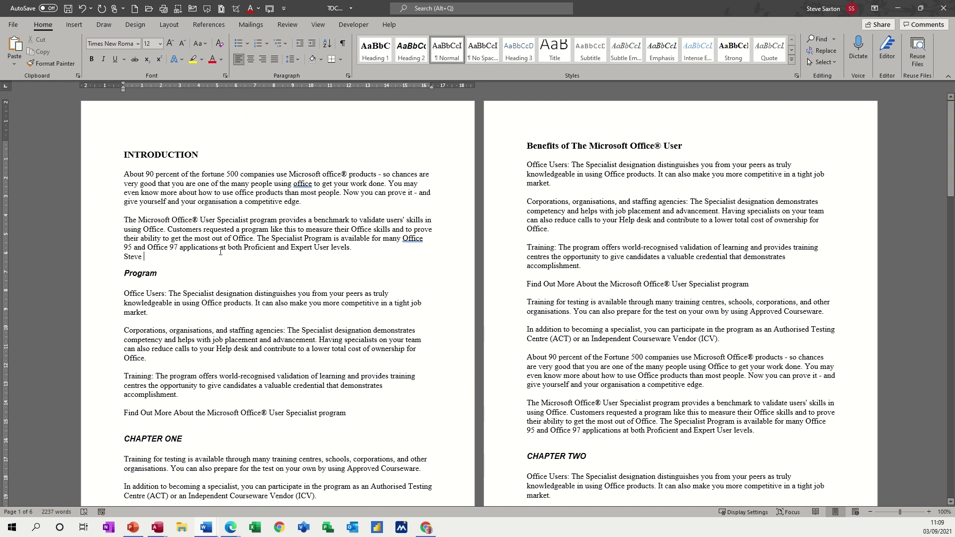
key("Return")
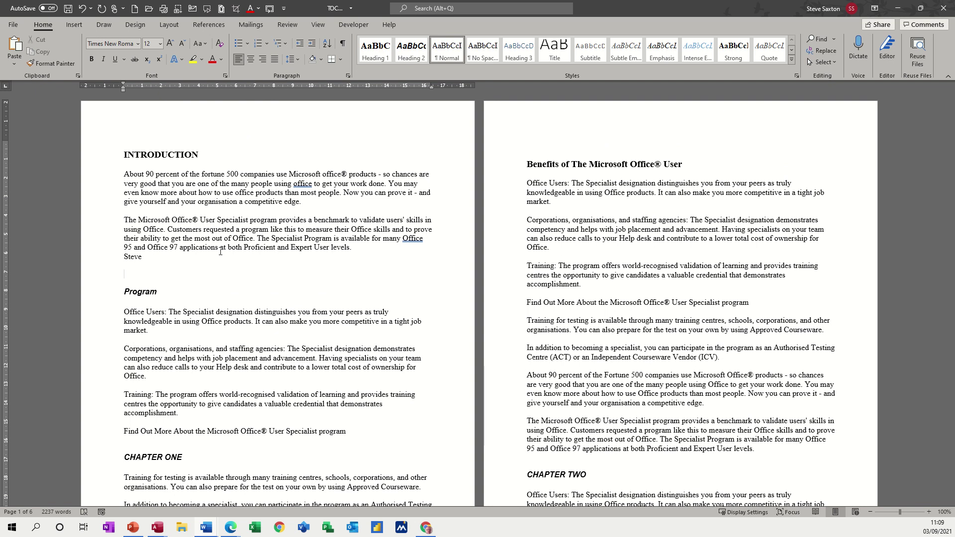
type("how are you")
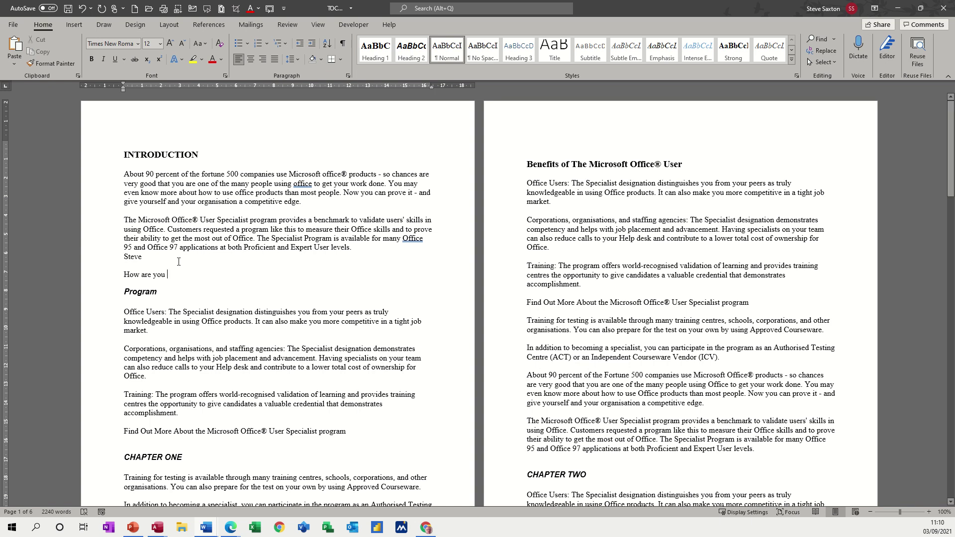
left_click_drag(172, 275, 125, 277)
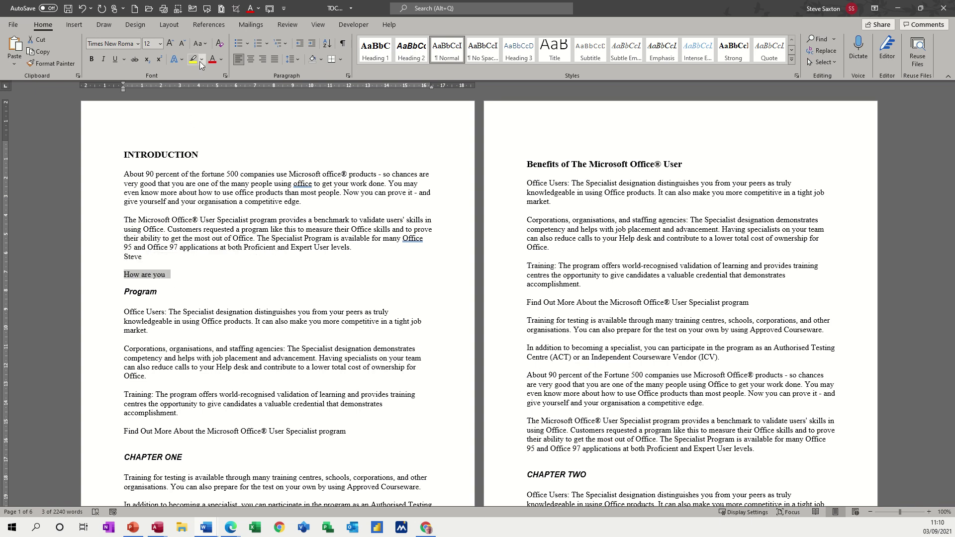
left_click(207, 46)
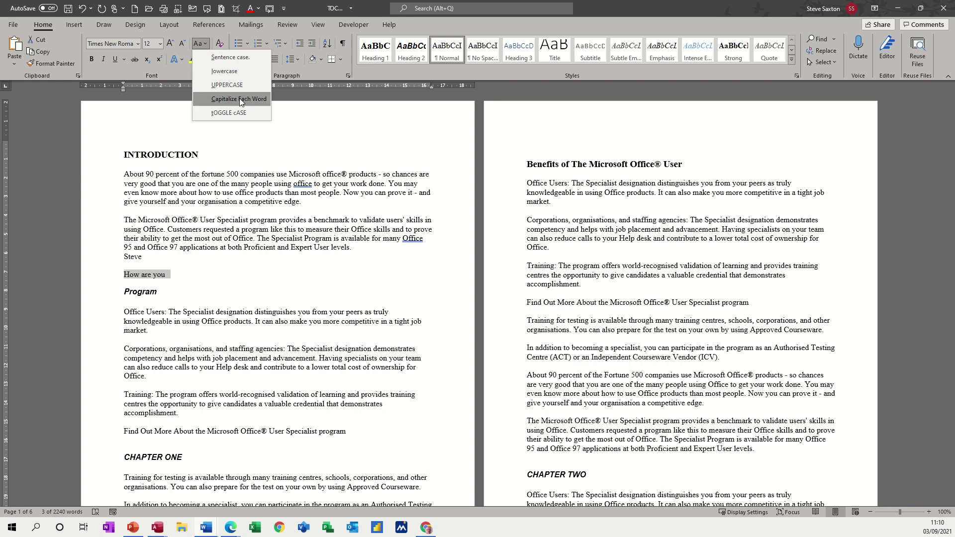
key("Escape")
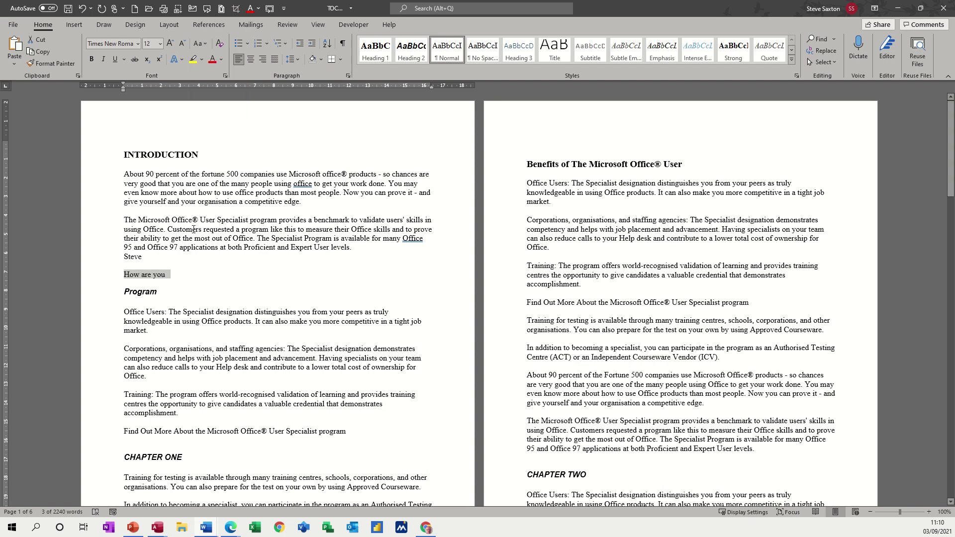